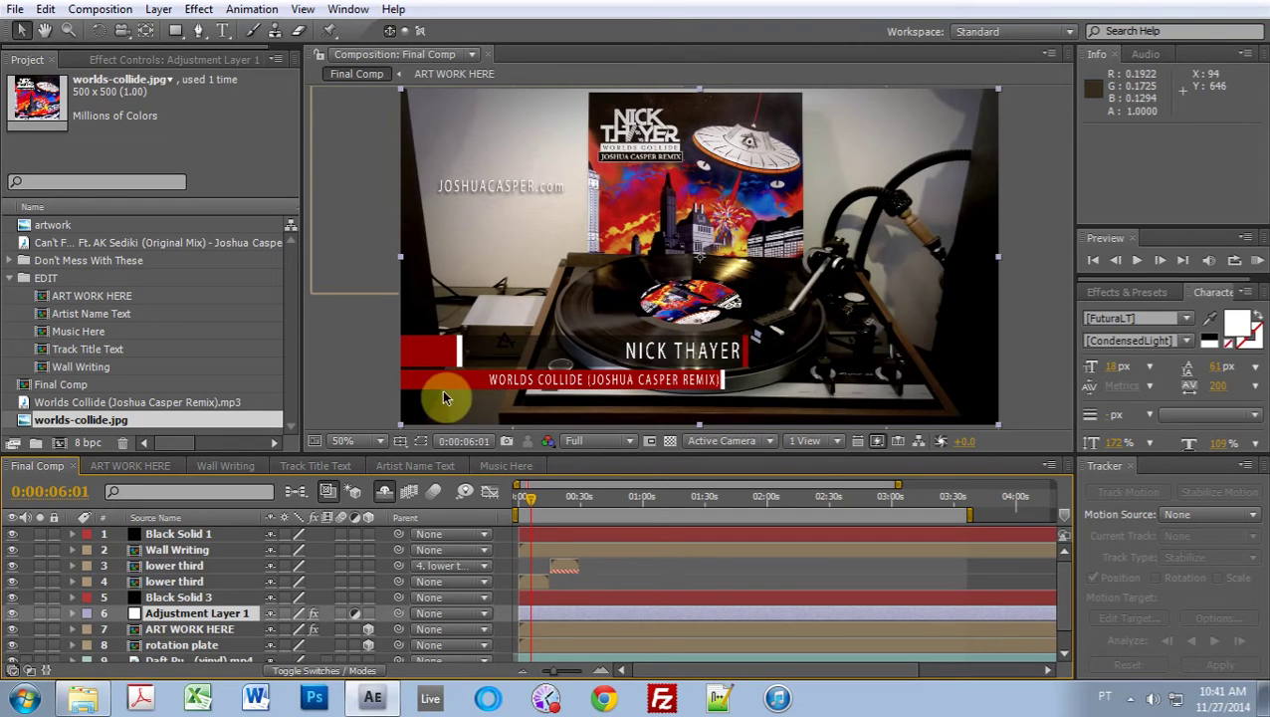
# Step: Scrub through Final Comp at Third preview resolution, then collapse the EDIT folder
pyautogui.click(597, 441)
pyautogui.click(608, 533)
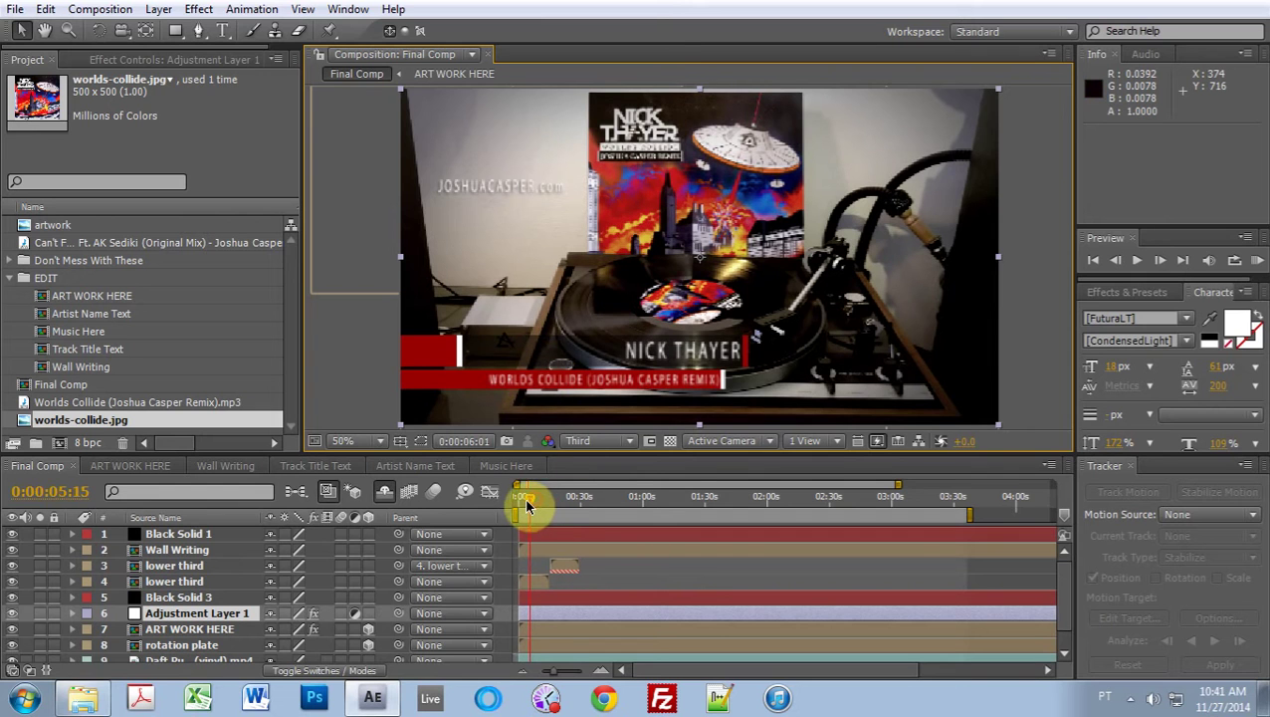
pyautogui.moveTo(528, 506); pyautogui.dragTo(532, 505)
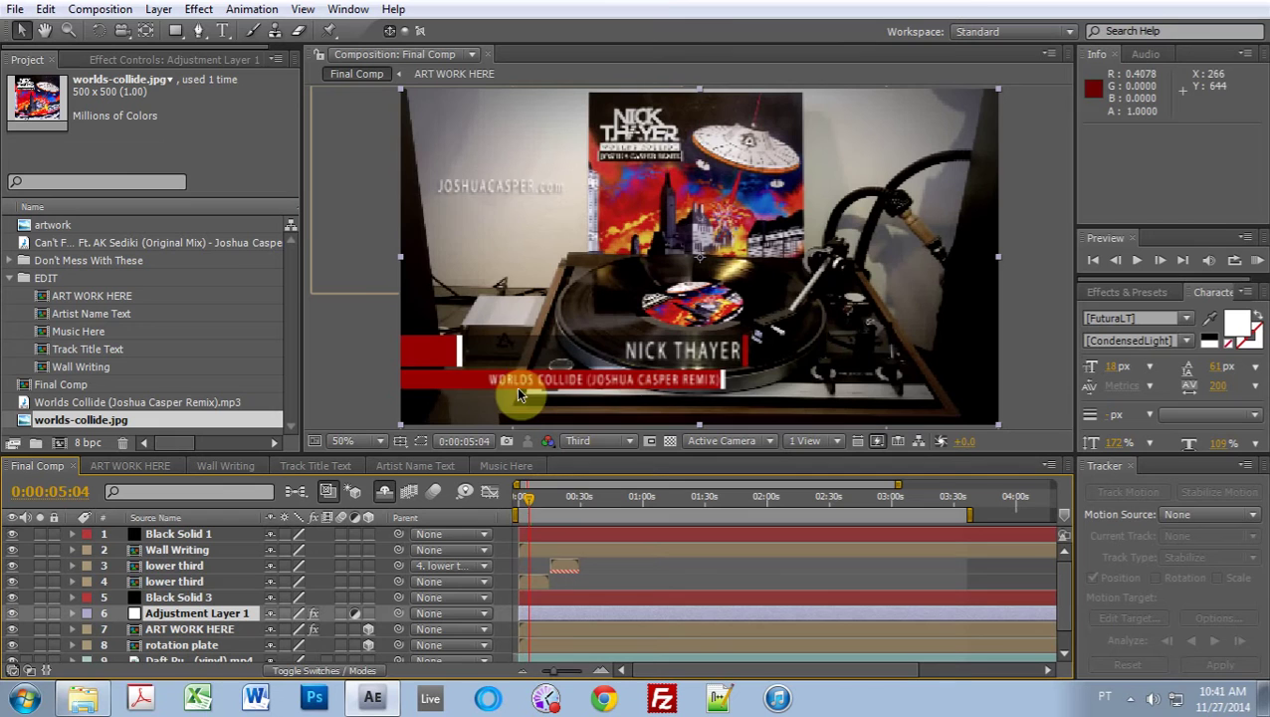
pyautogui.moveTo(533, 502); pyautogui.dragTo(582, 509)
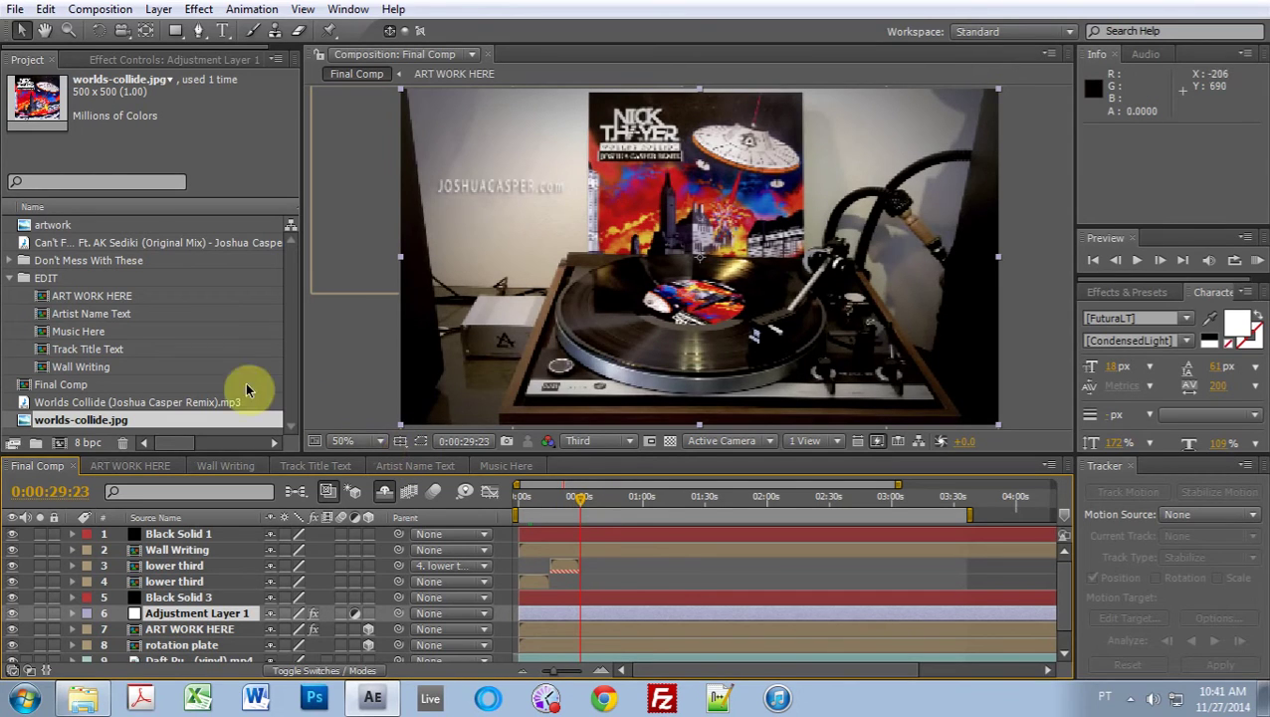
pyautogui.click(10, 281)
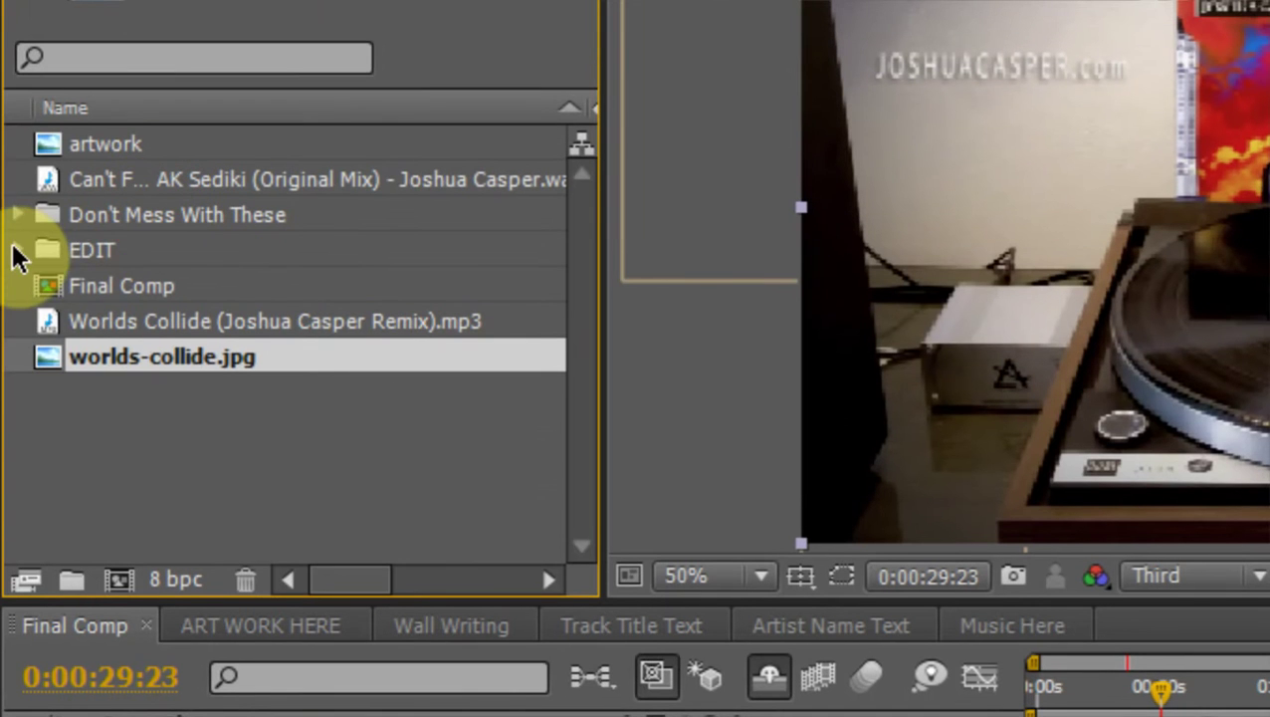
# Step: Expand the EDIT folder, restore Full preview resolution, and open the ART WORK HERE composition
pyautogui.click(22, 255)
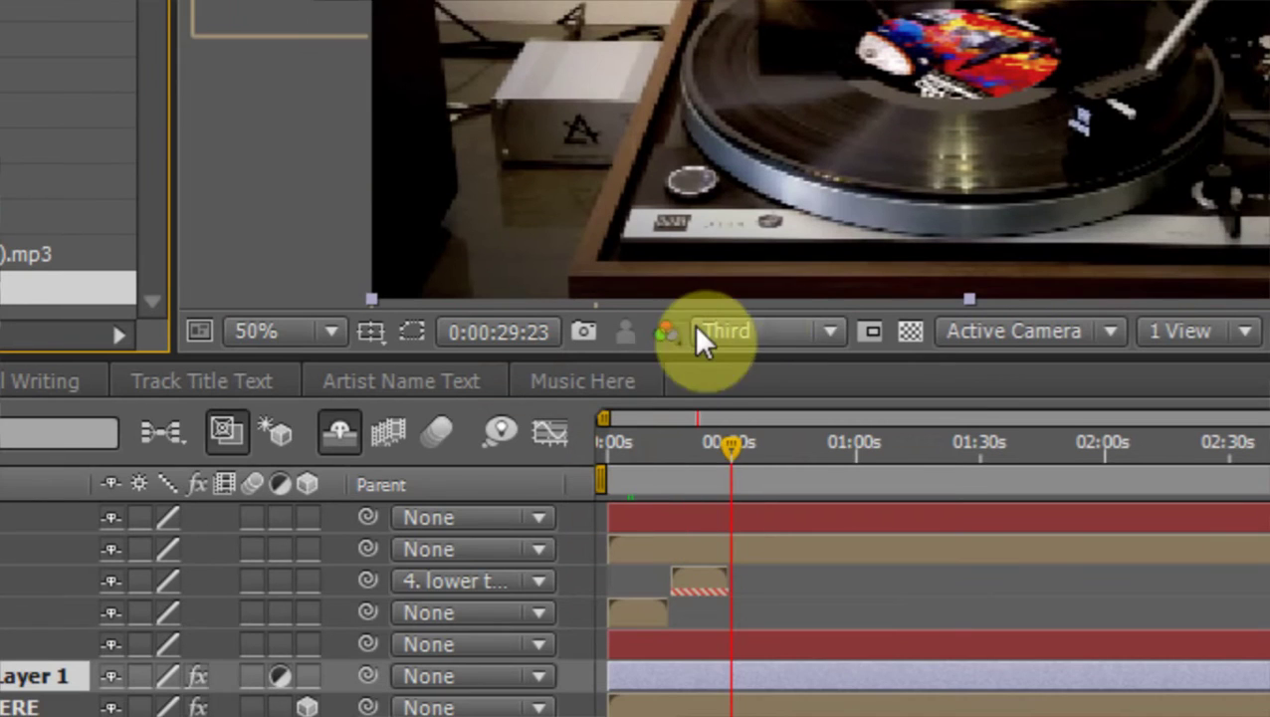
pyautogui.click(697, 333)
pyautogui.click(771, 423)
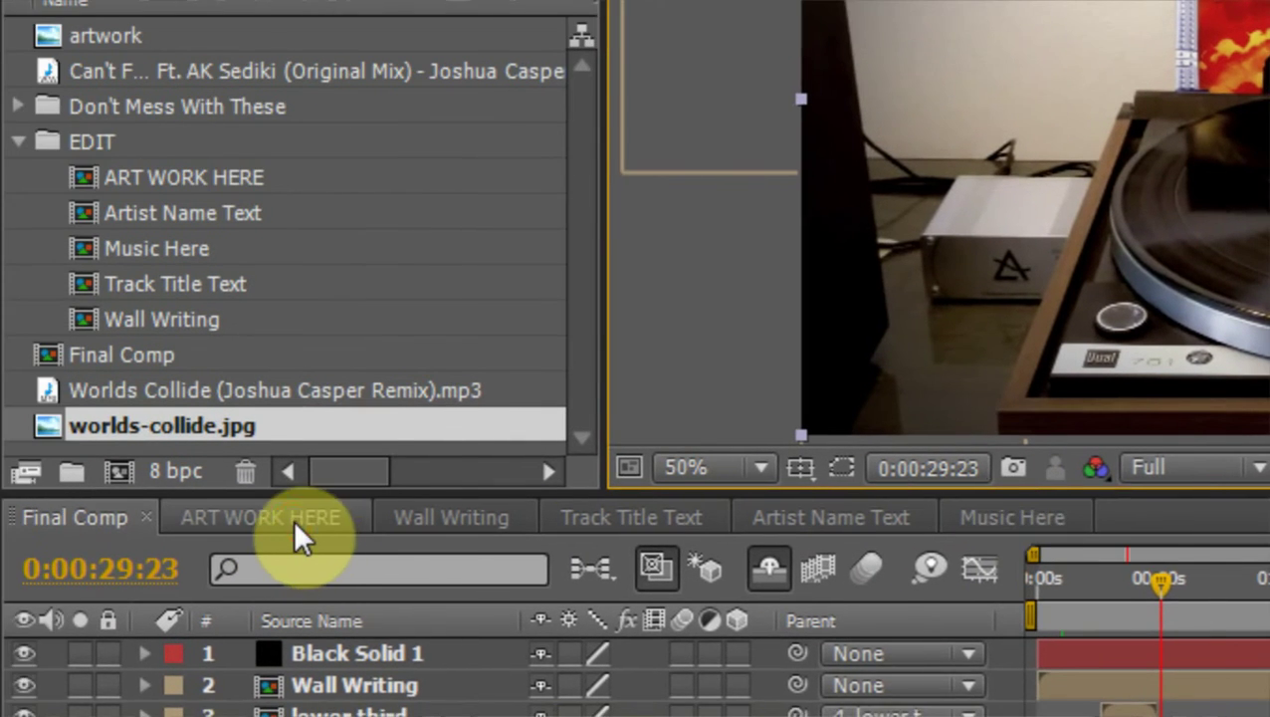
pyautogui.click(225, 522)
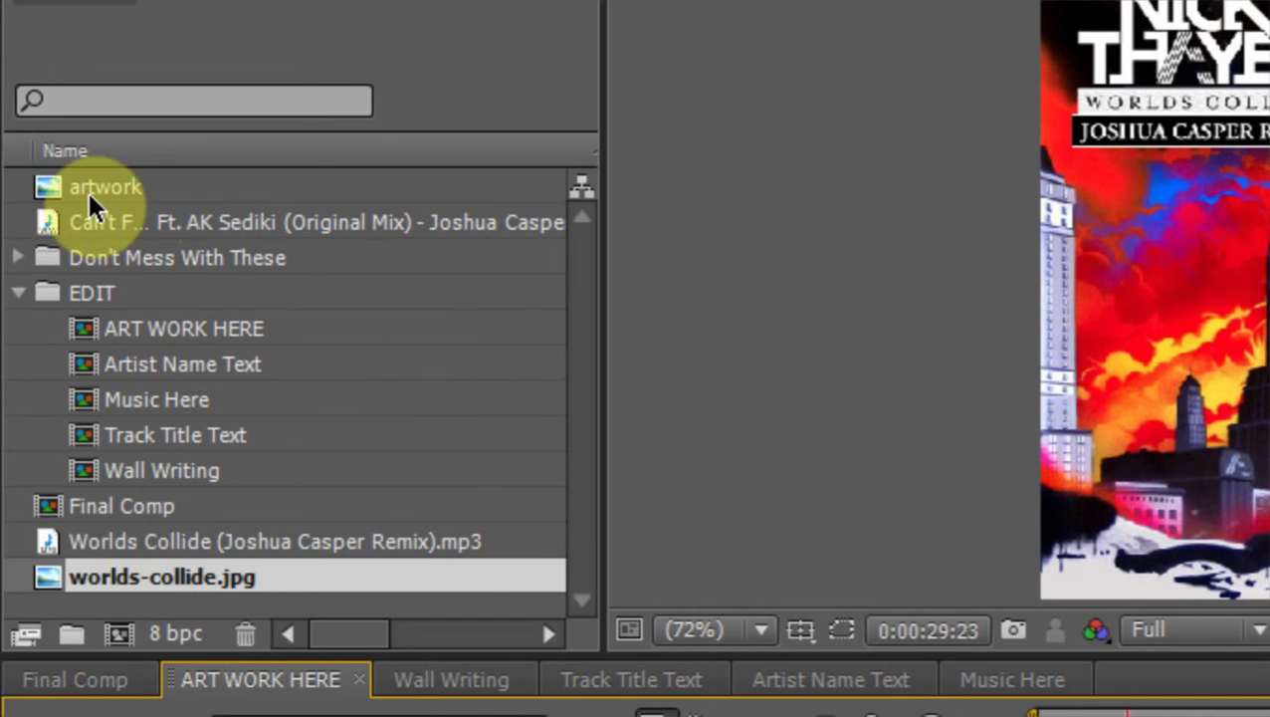
# Step: Add the artwork image as a layer above worlds-collide.jpg in ART WORK HERE, then view Final Comp
pyautogui.click(62, 197)
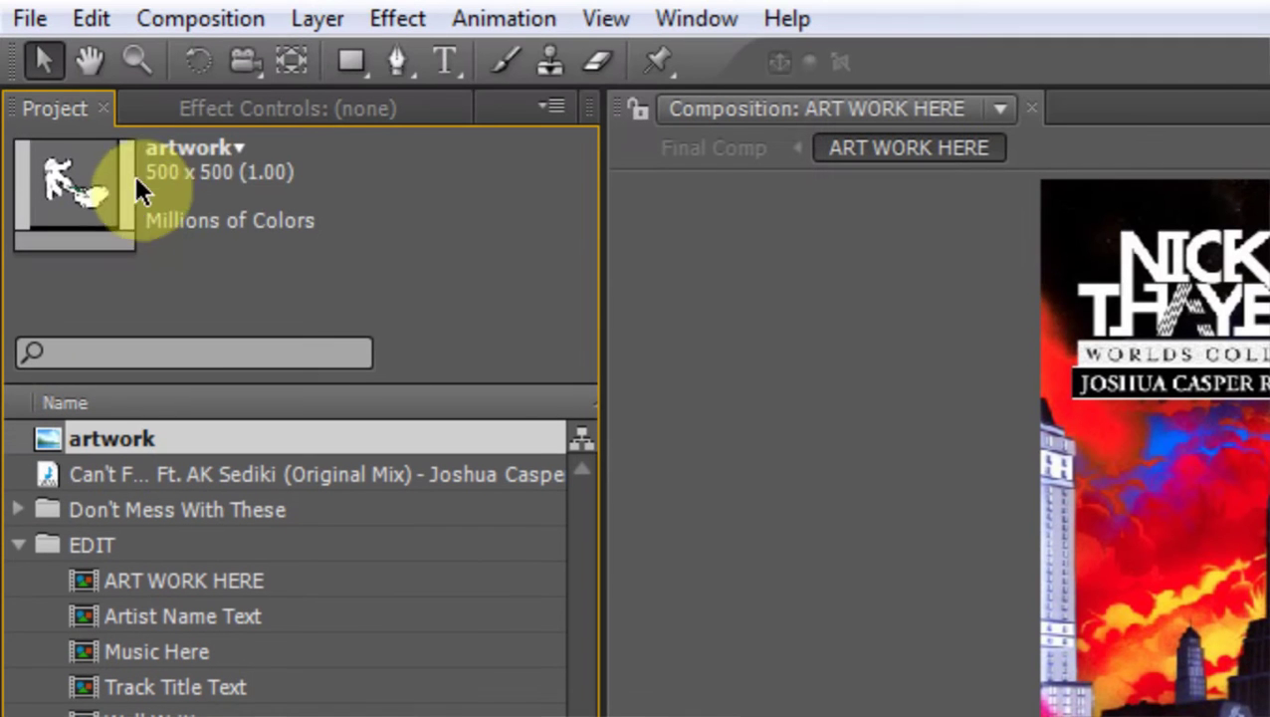
pyautogui.click(123, 442)
pyautogui.moveTo(120, 441); pyautogui.dragTo(832, 510)
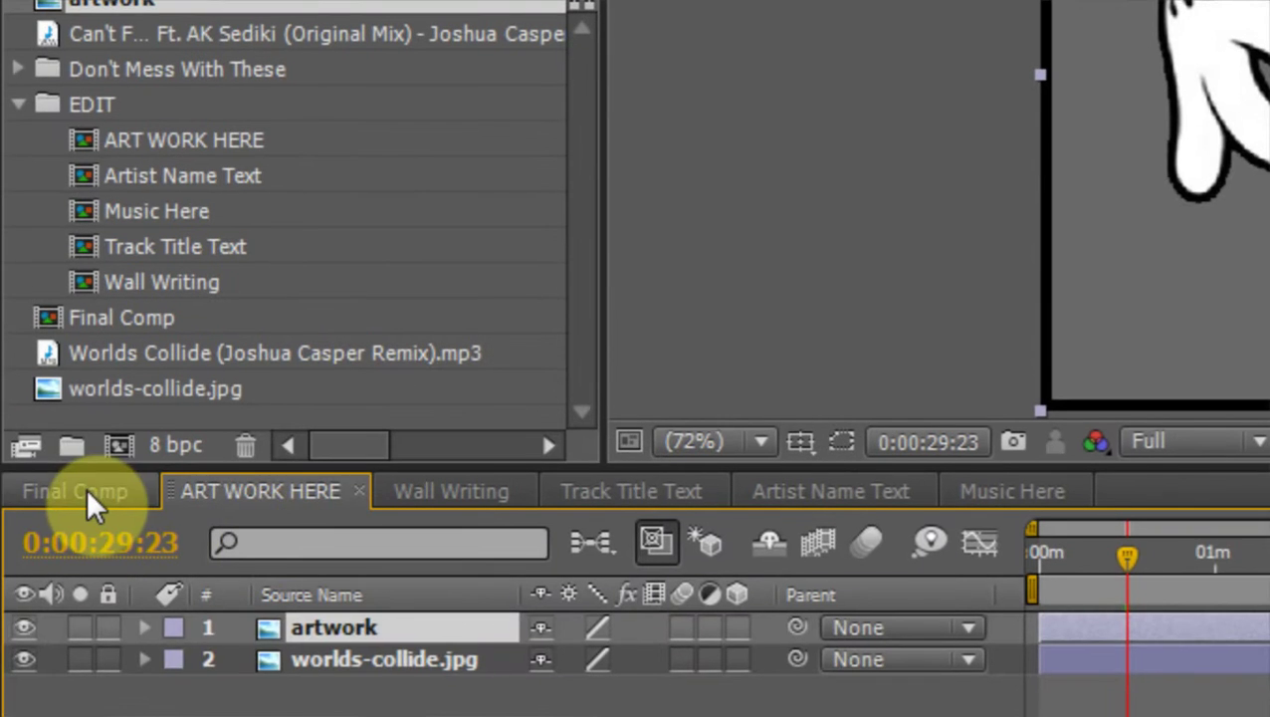
pyautogui.click(83, 490)
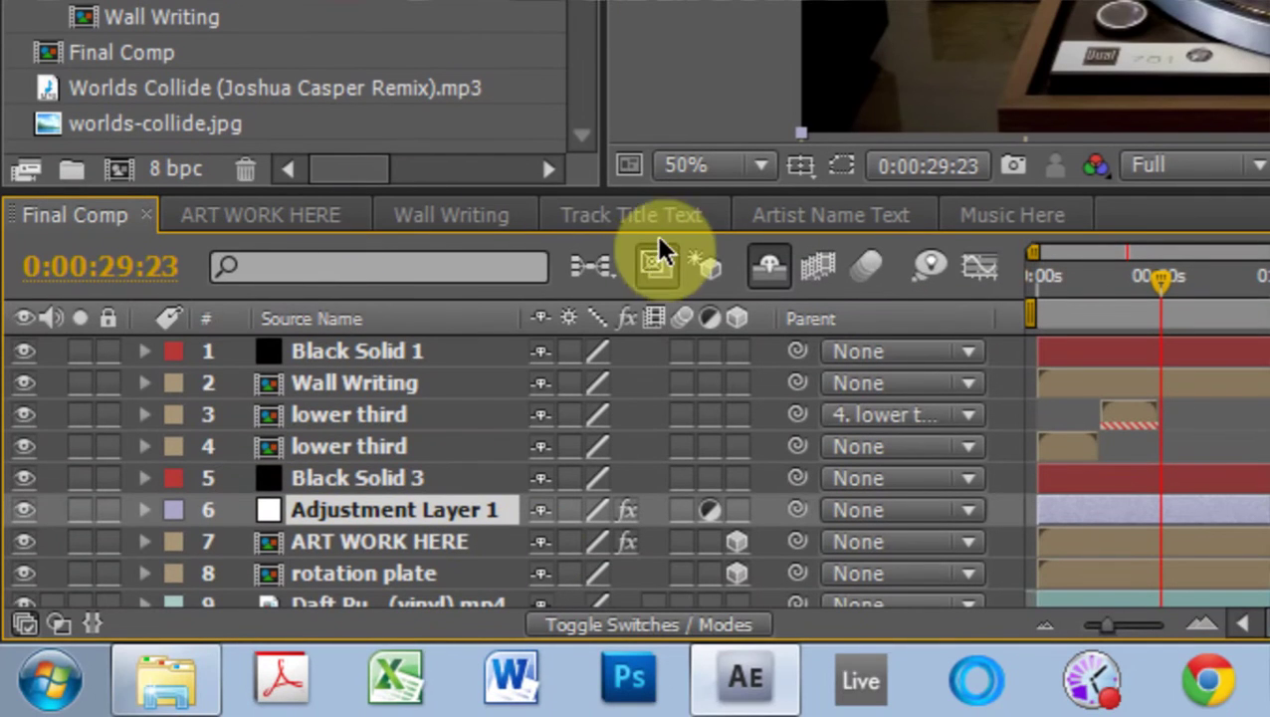
# Step: Inspect the Wall Writing, Track Title Text and Artist Name Text comps, then view Final Comp at 0:00:17:08
pyautogui.click(434, 221)
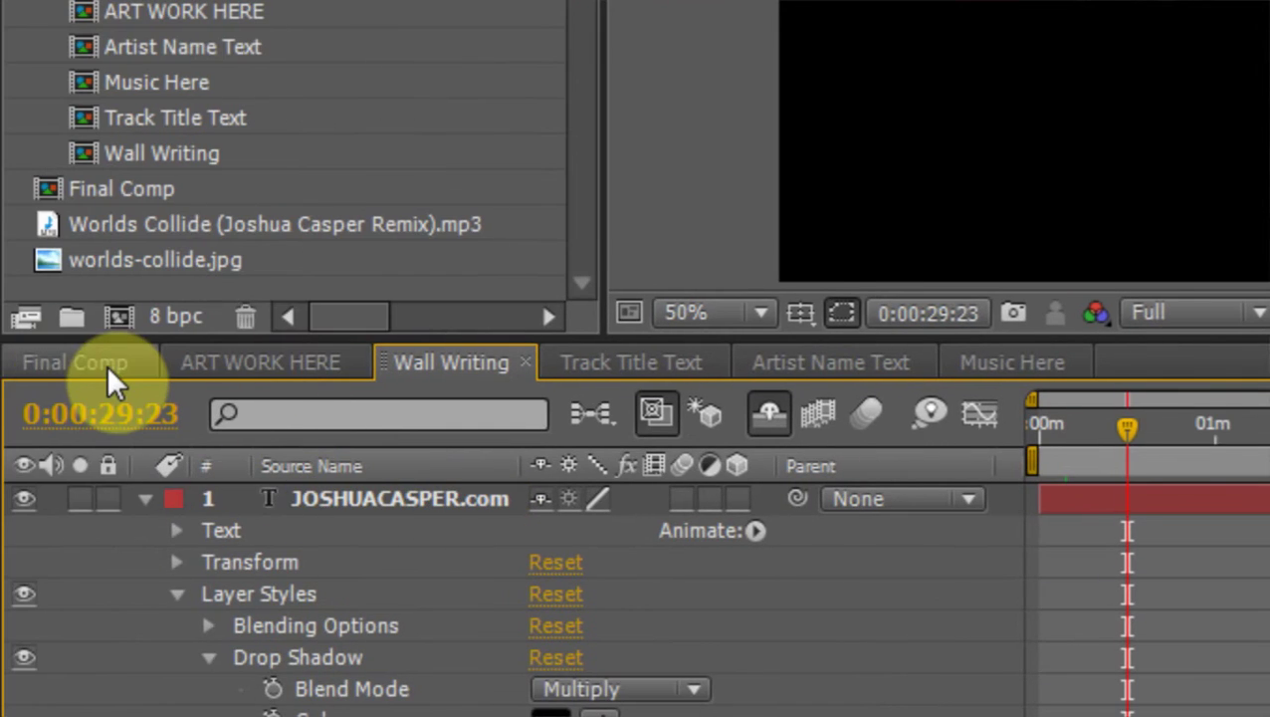
pyautogui.click(108, 365)
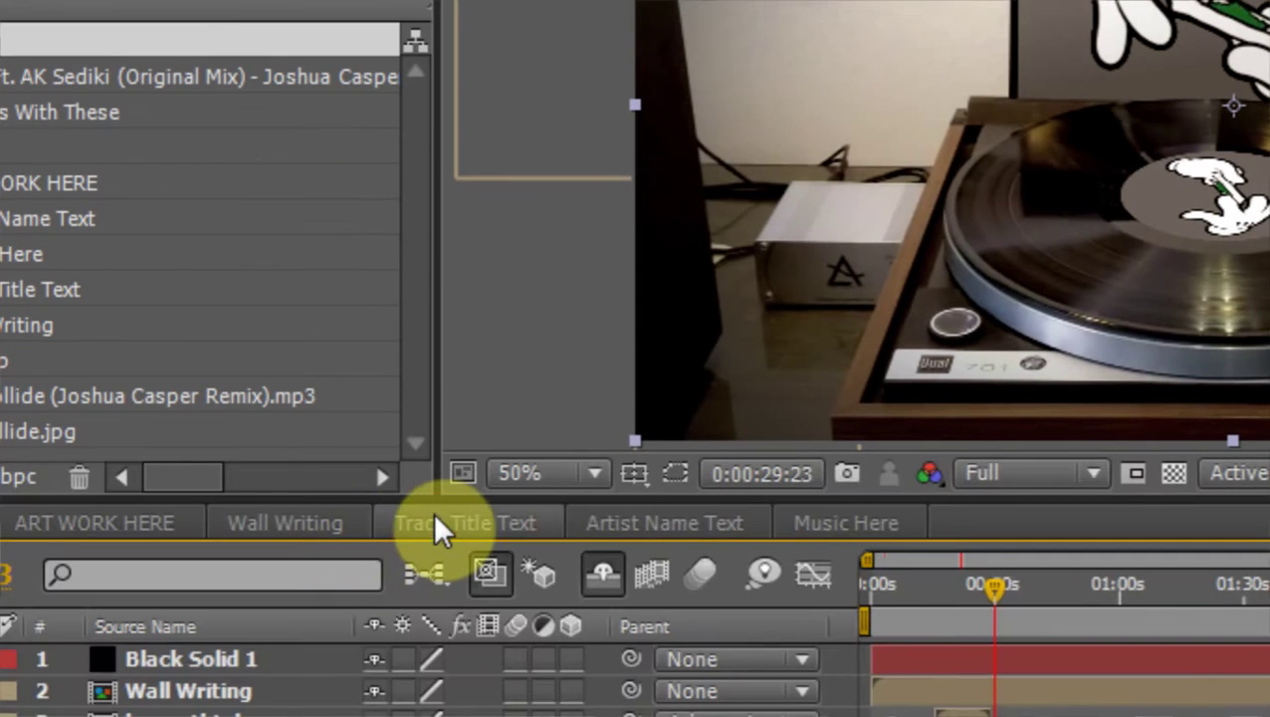
pyautogui.click(432, 528)
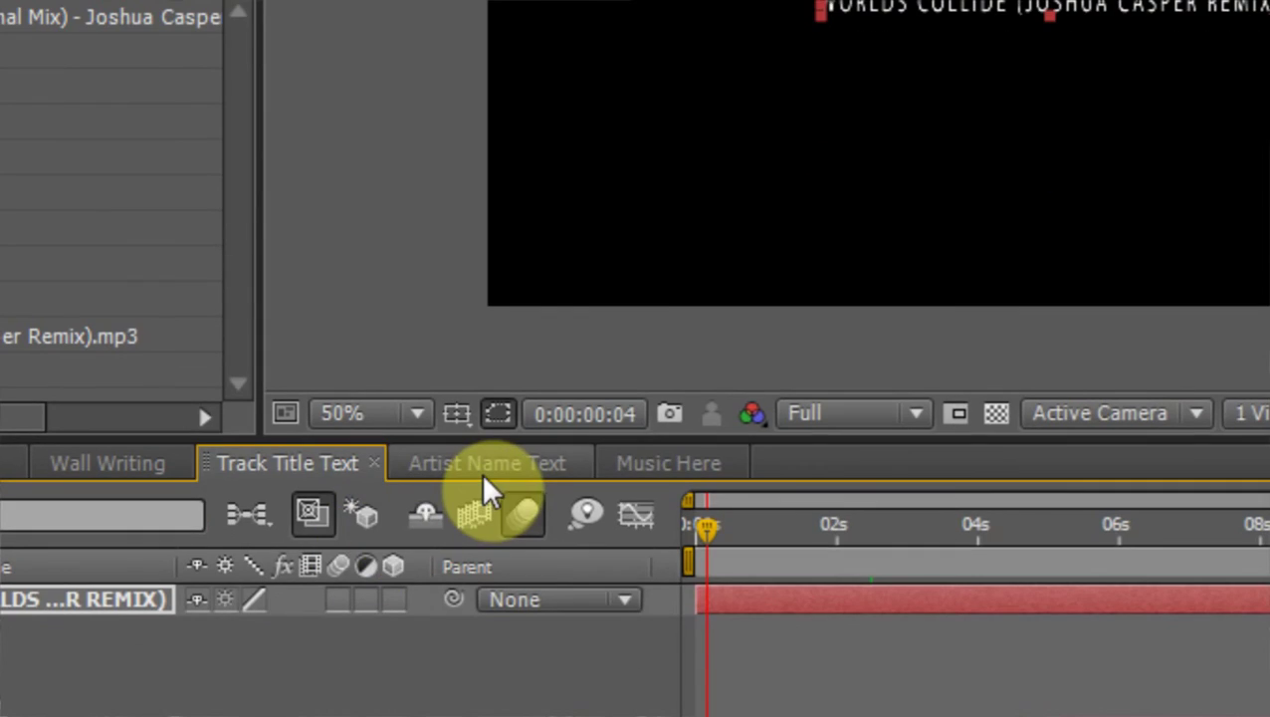
pyautogui.click(485, 470)
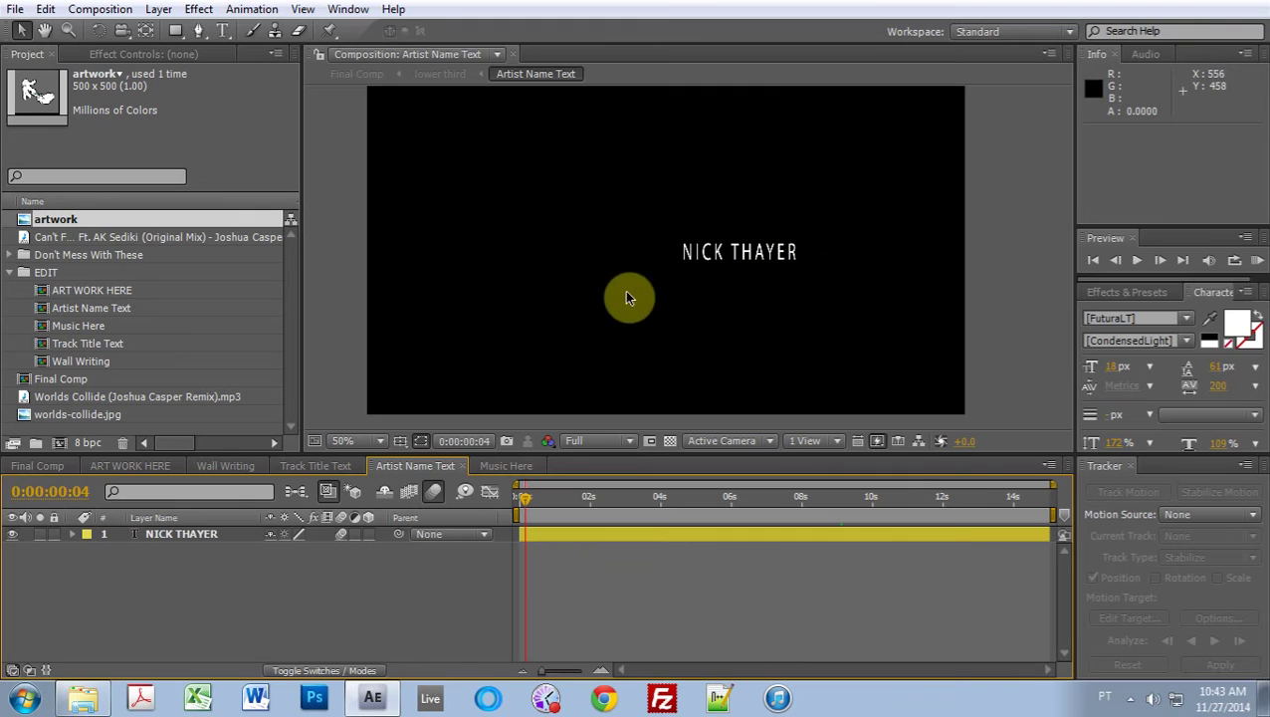
pyautogui.click(38, 465)
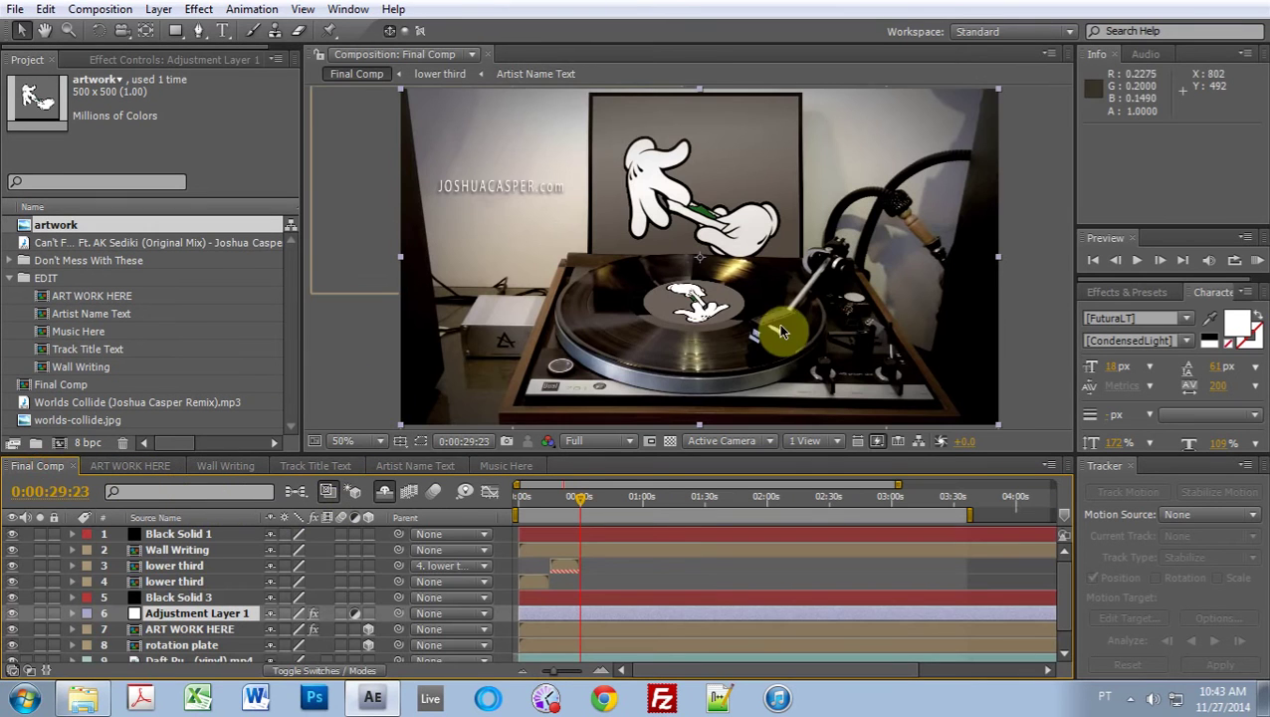
pyautogui.click(554, 498)
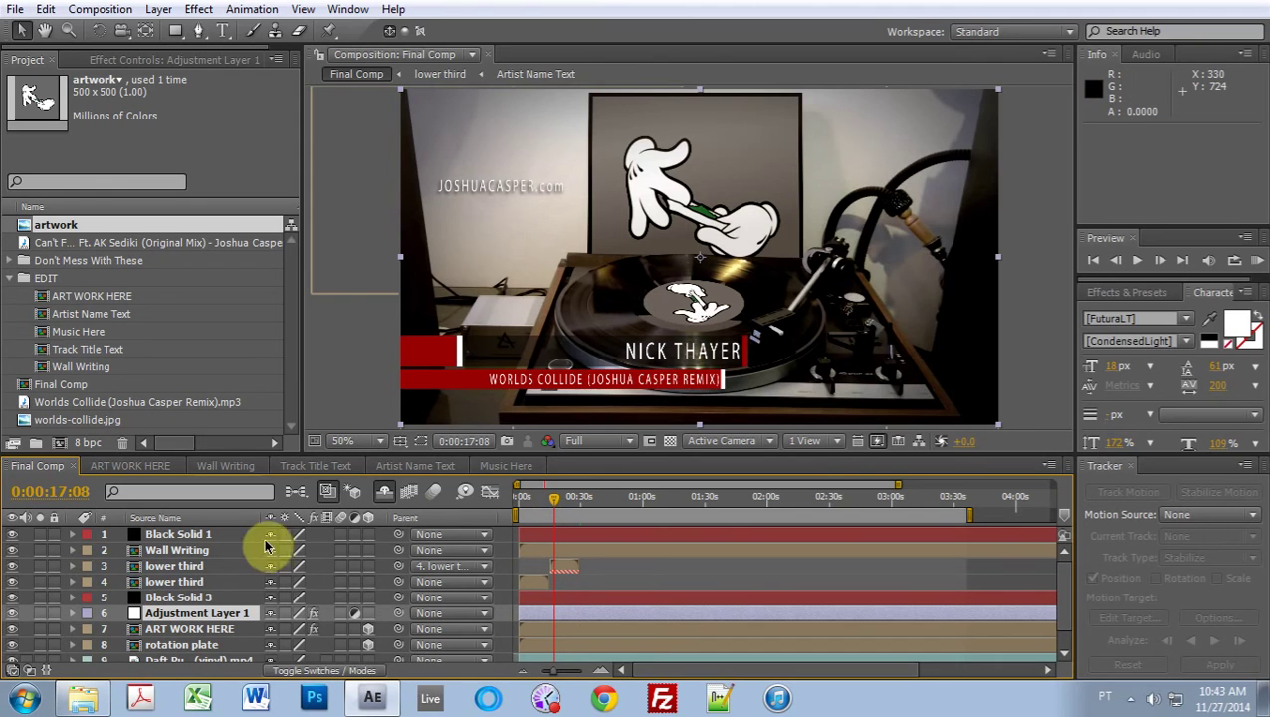
# Step: In Music Here, replace the old song layer with the Worlds Collide (Joshua Casper Remix).mp3 track
pyautogui.click(494, 470)
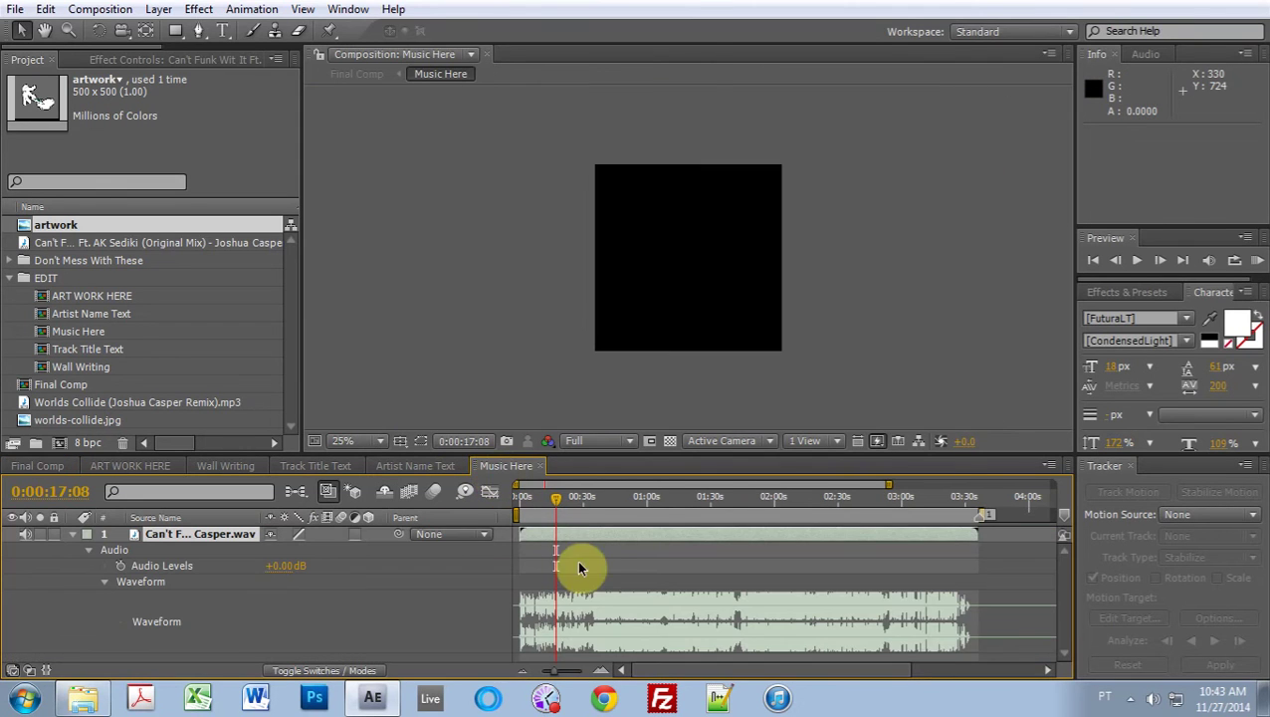
pyautogui.click(76, 545)
pyautogui.click(71, 535)
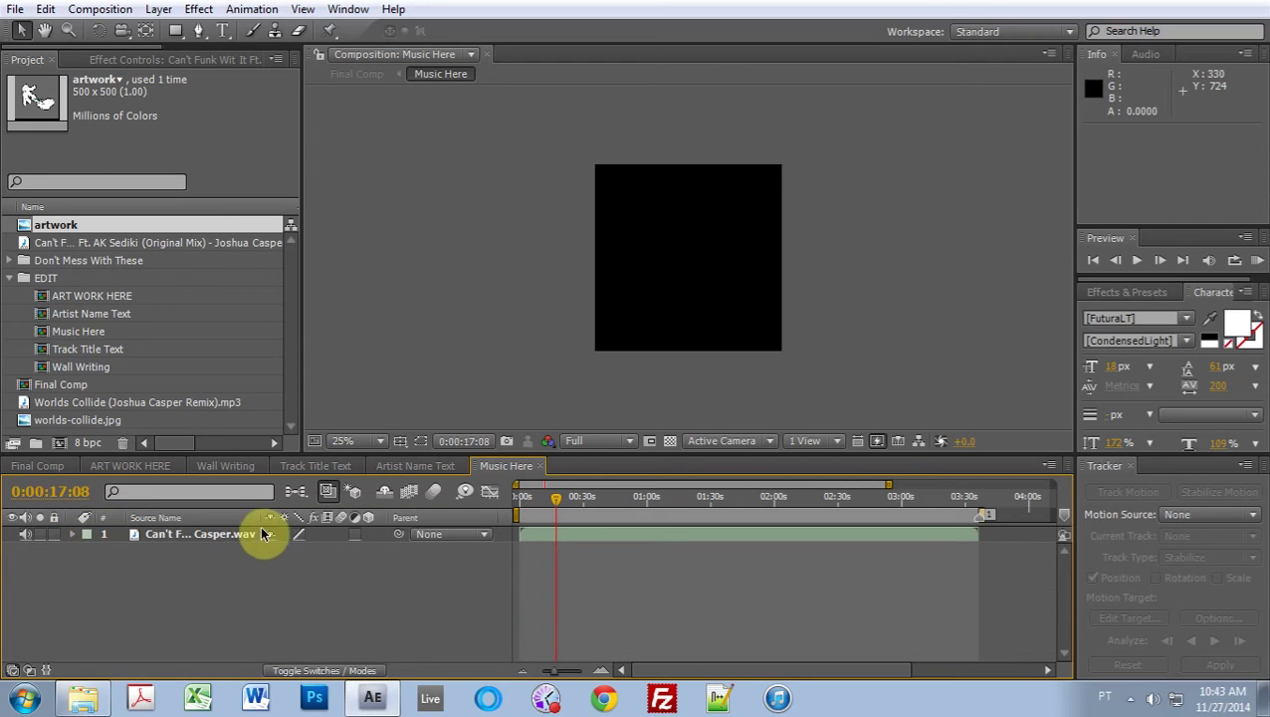
pyautogui.moveTo(51, 402); pyautogui.dragTo(152, 402)
pyautogui.click(164, 534)
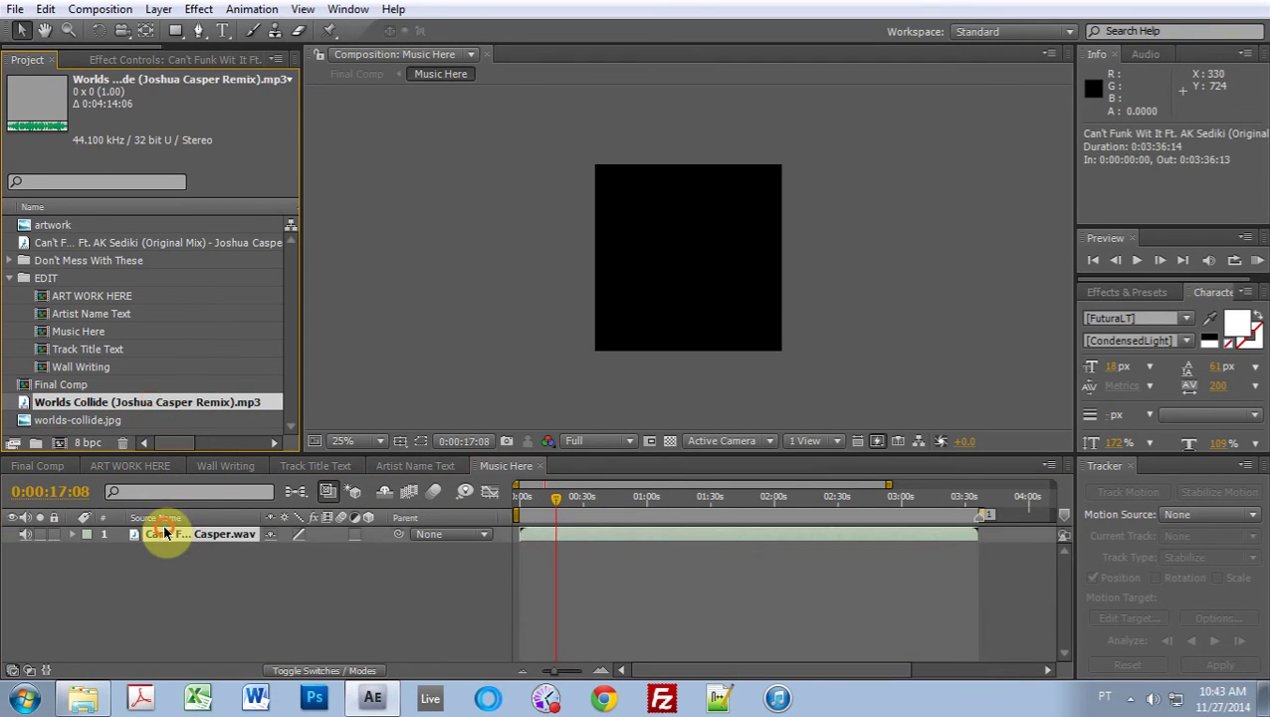
pyautogui.press('Delete')
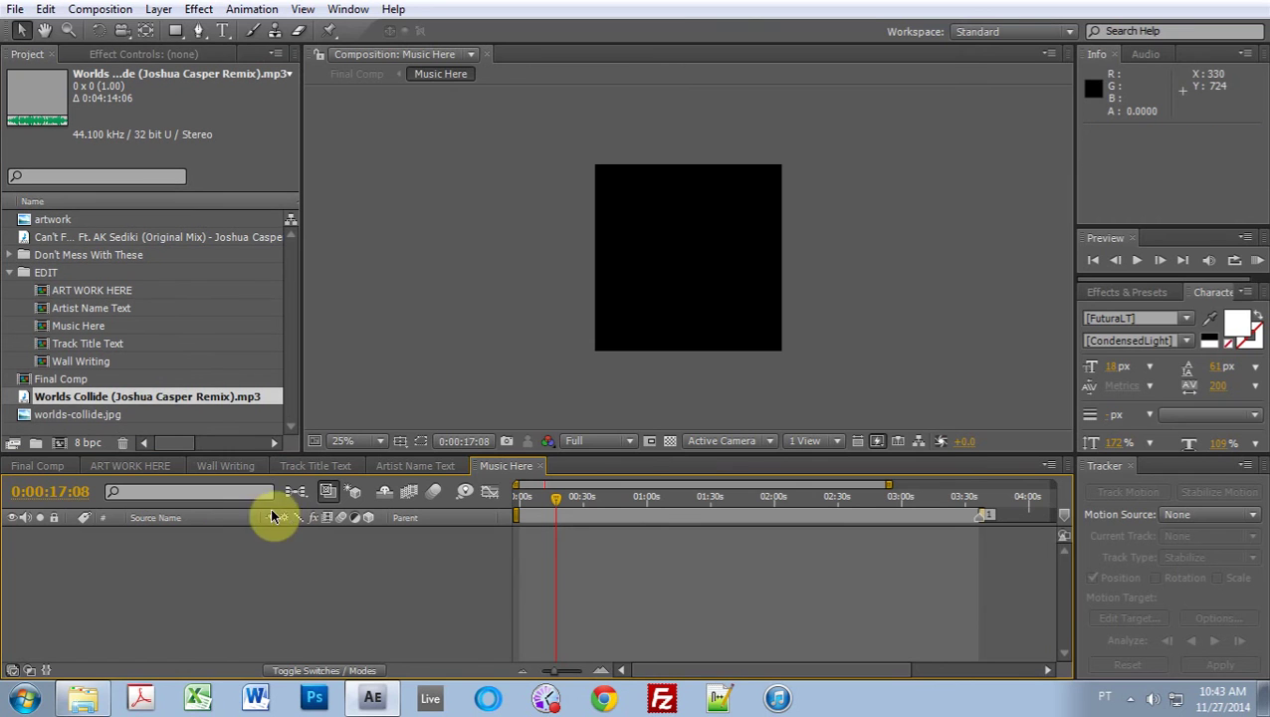
pyautogui.moveTo(40, 403); pyautogui.dragTo(201, 586)
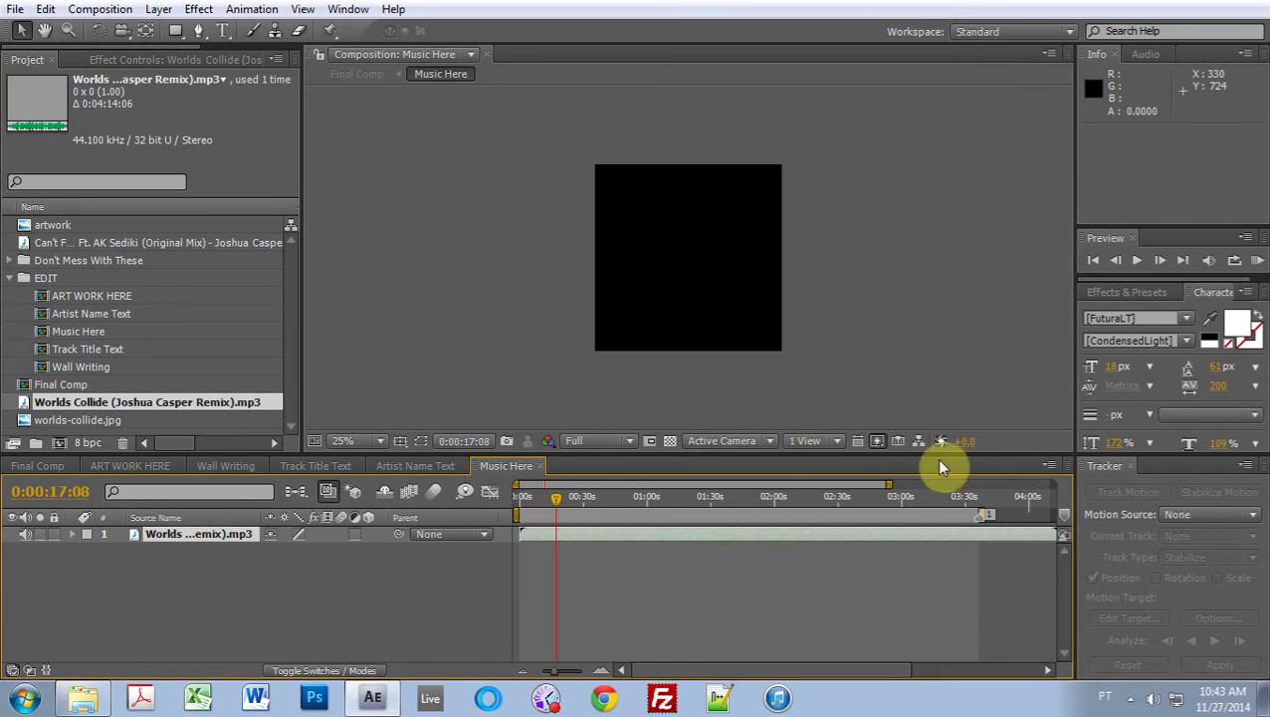
# Step: Extend the Music Here work area to the track's end at 0:04:14:03
pyautogui.moveTo(889, 486); pyautogui.dragTo(979, 483)
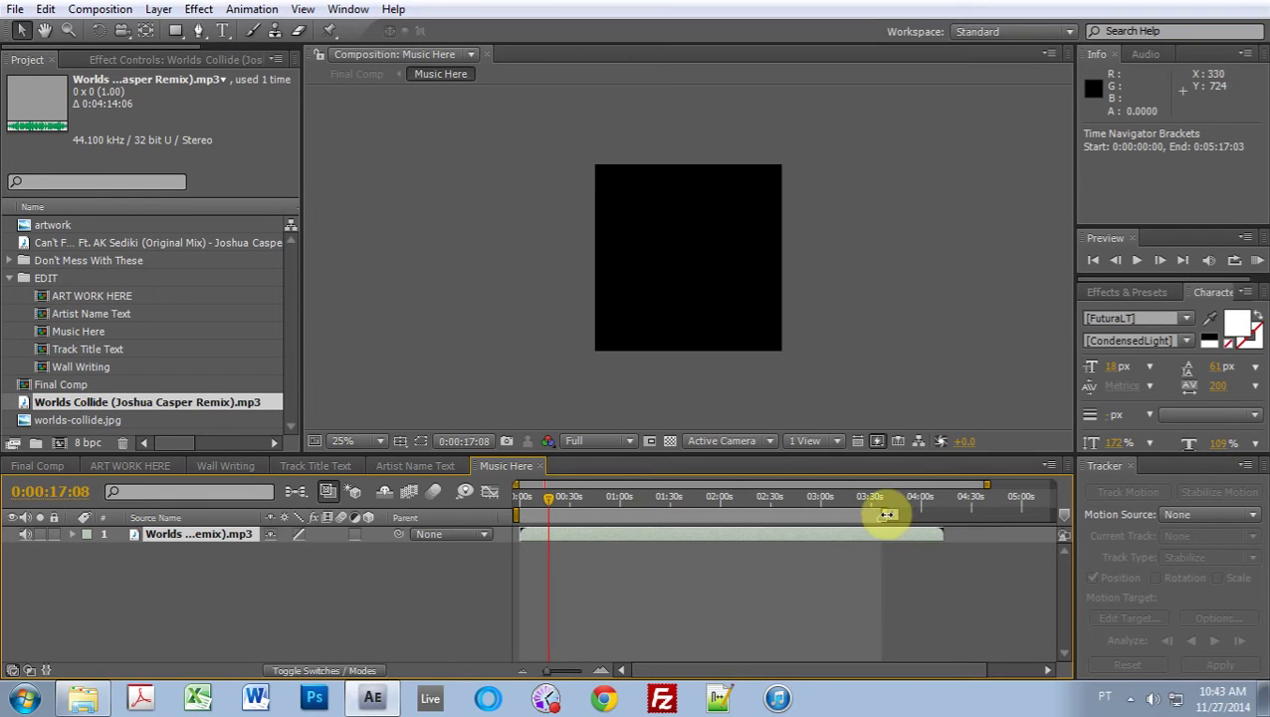
pyautogui.moveTo(886, 515); pyautogui.dragTo(894, 522)
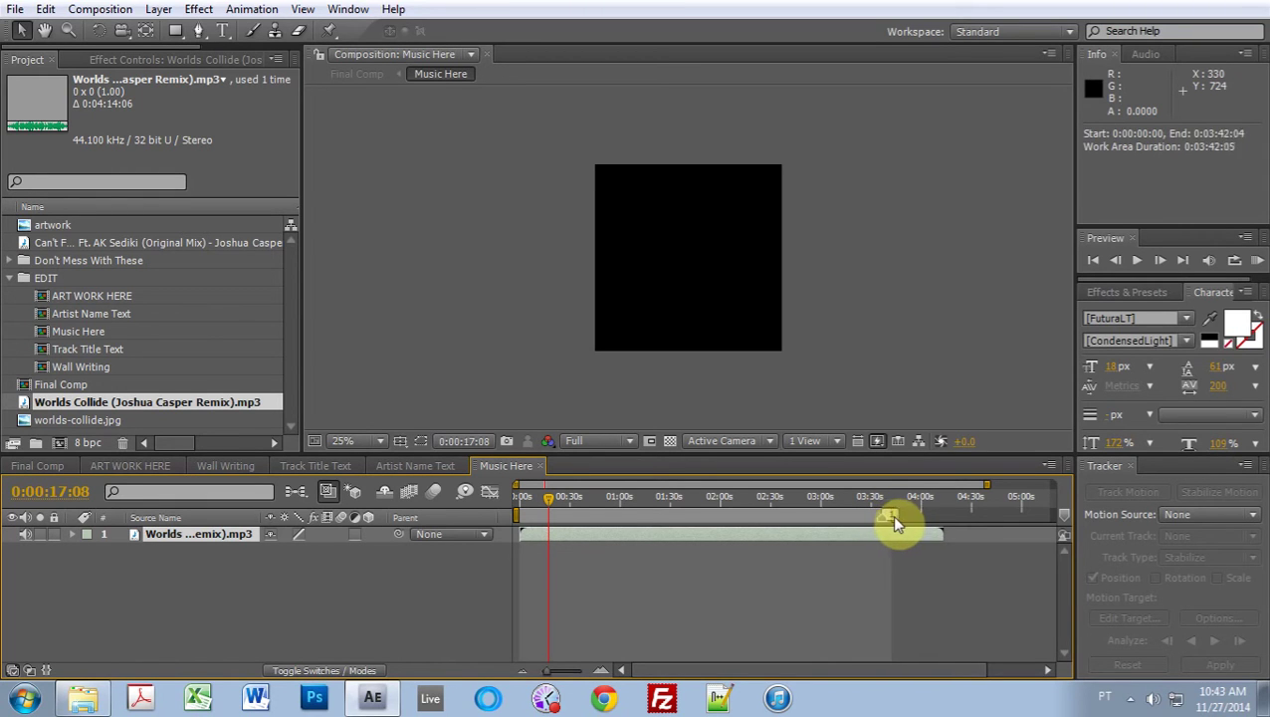
pyautogui.moveTo(891, 516); pyautogui.dragTo(942, 527)
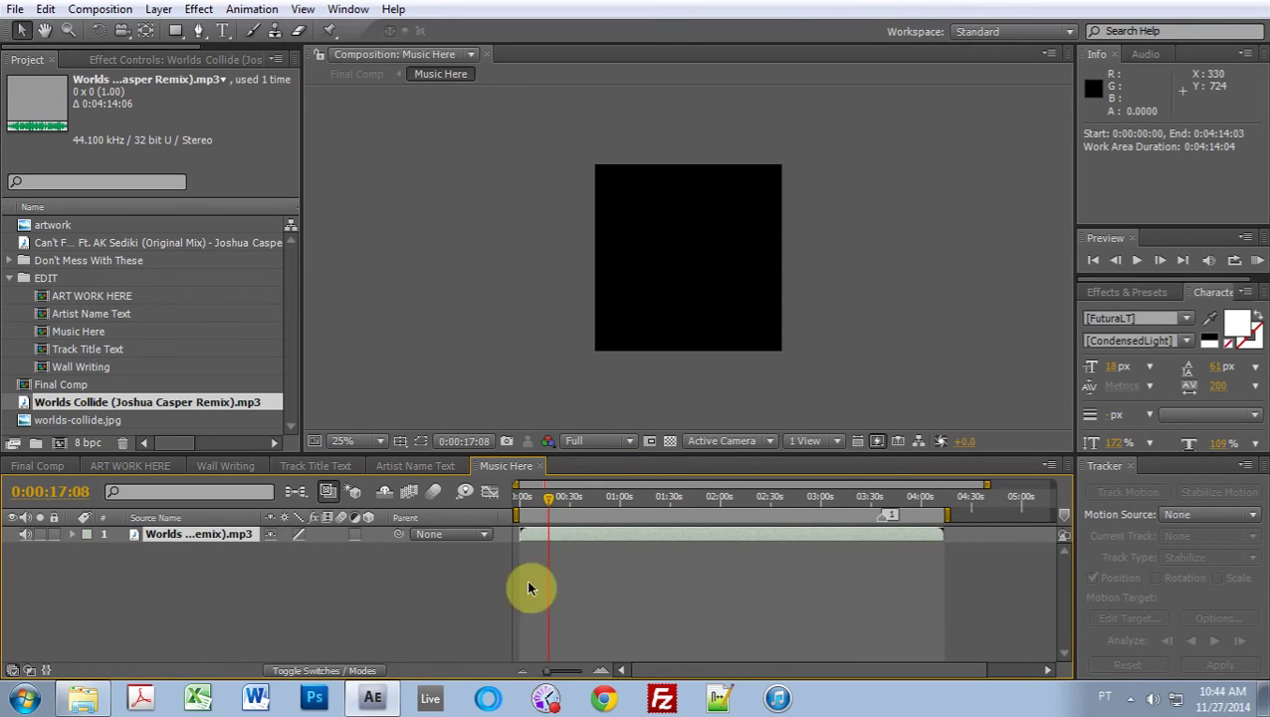
pyautogui.moveTo(928, 503)
pyautogui.mouseDown()
pyautogui.moveTo(908, 503)
pyautogui.moveTo(942, 507)
pyautogui.mouseUp()
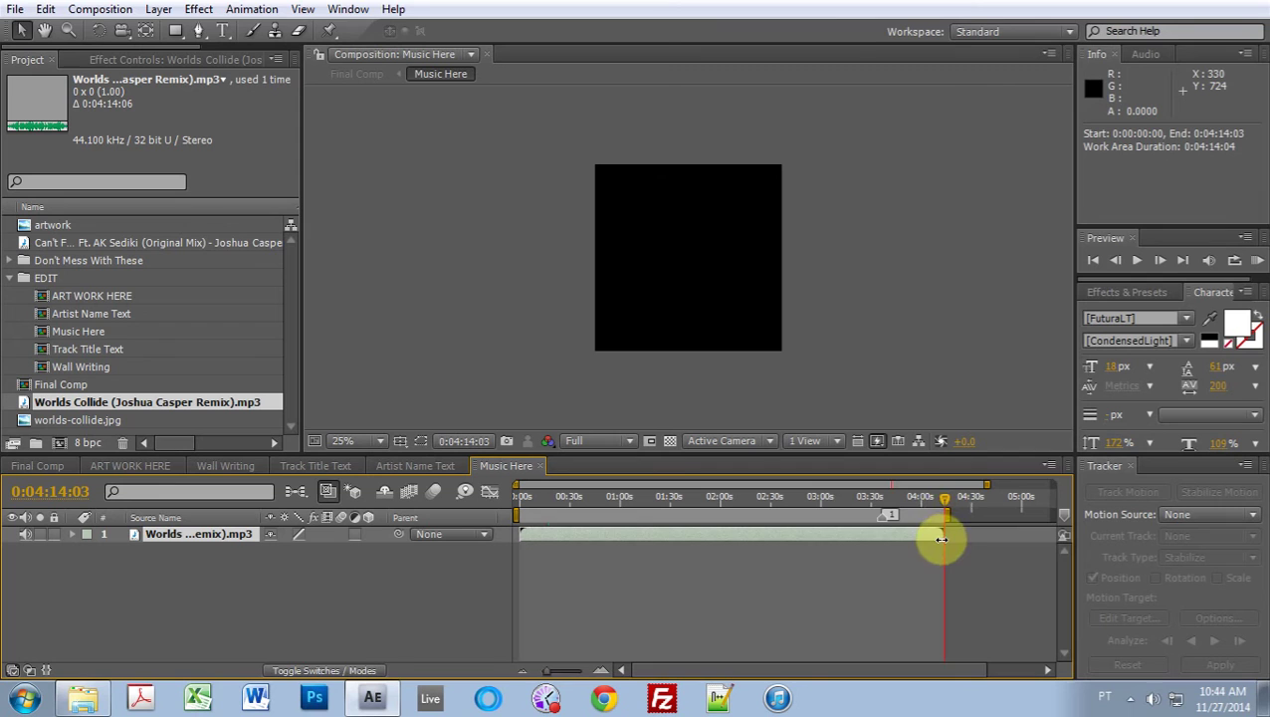
# Step: Drag Final Comp's work-area end out to 0:04:14:03, the end of the composition
pyautogui.click(37, 465)
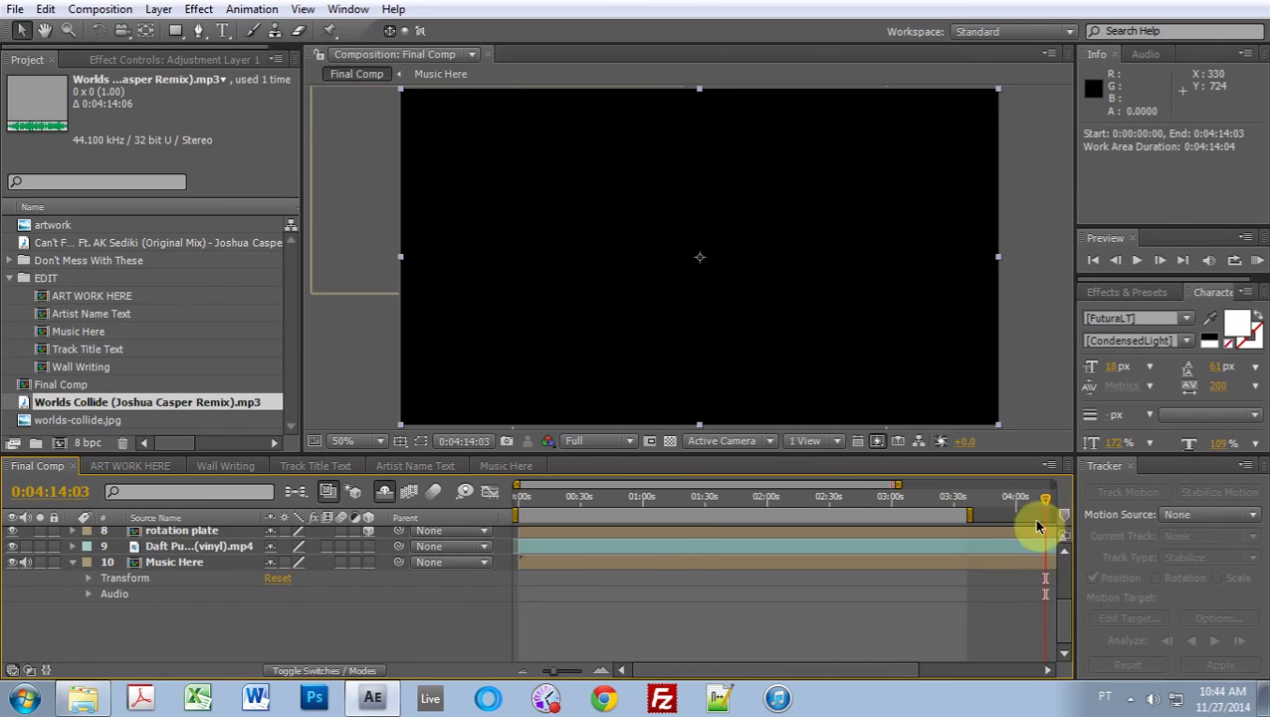
pyautogui.click(490, 465)
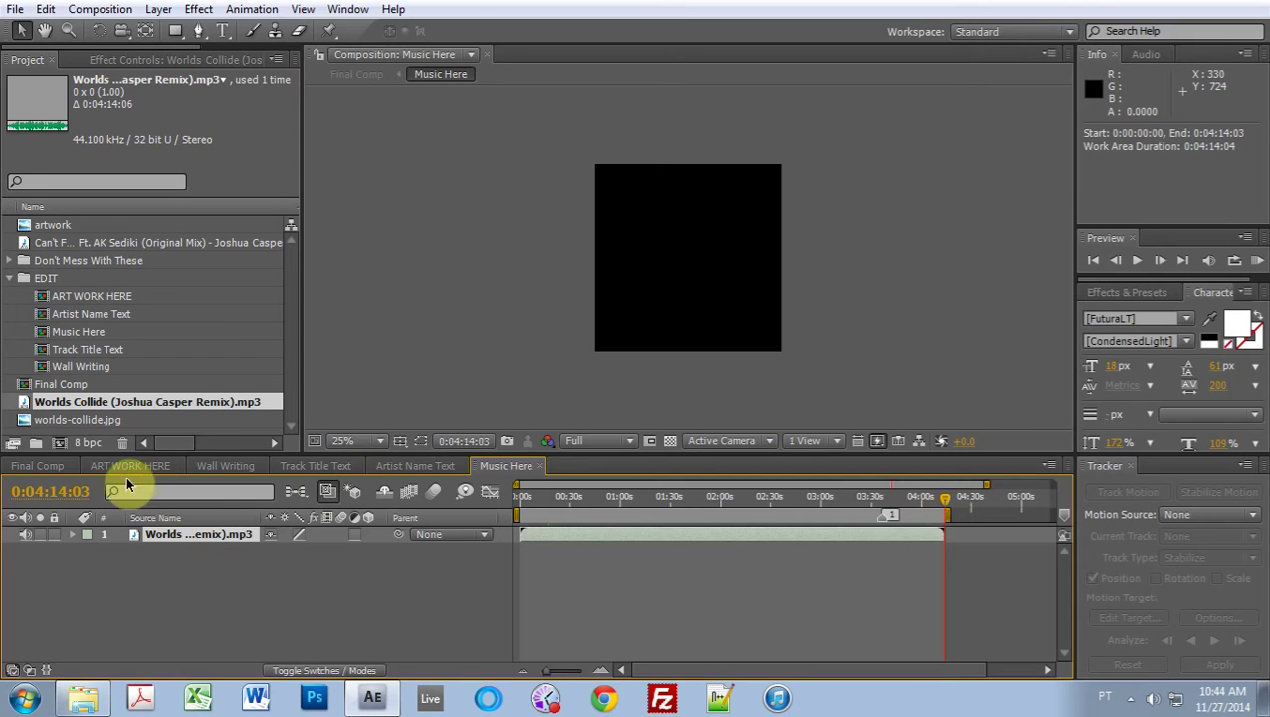
pyautogui.click(47, 467)
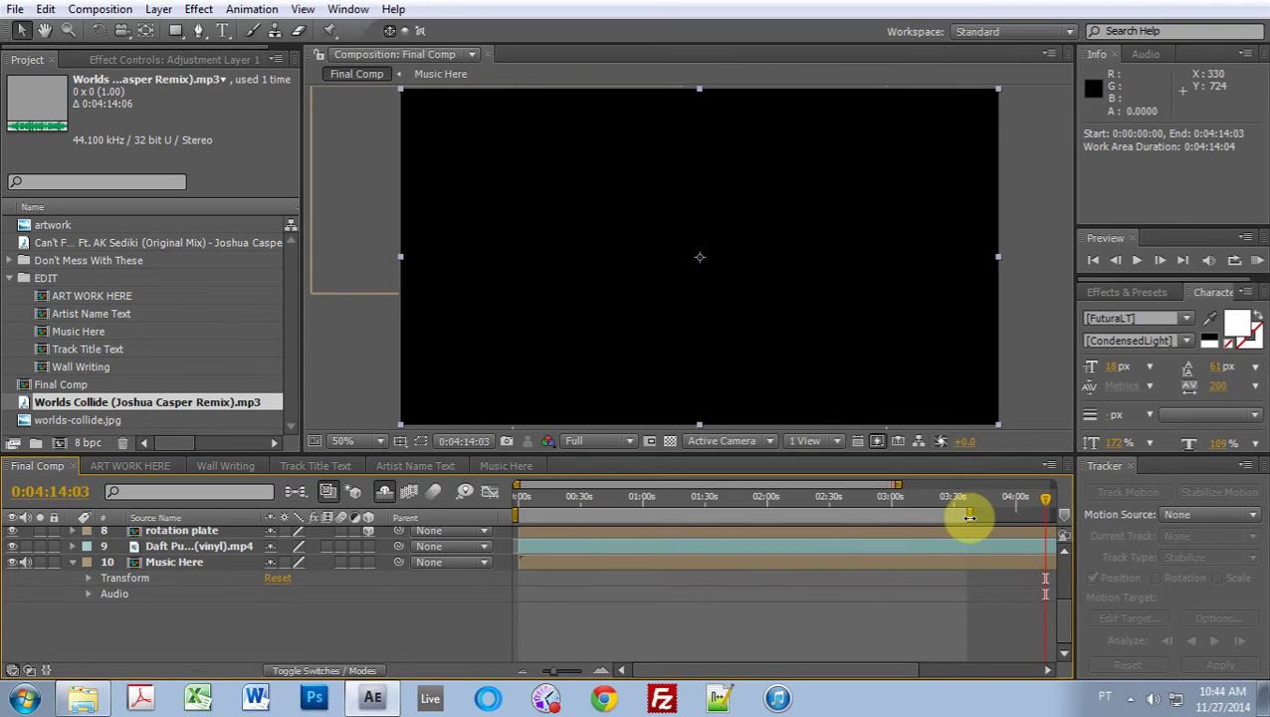
pyautogui.moveTo(969, 517)
pyautogui.mouseDown()
pyautogui.moveTo(1036, 515)
pyautogui.moveTo(1046, 533)
pyautogui.mouseUp()
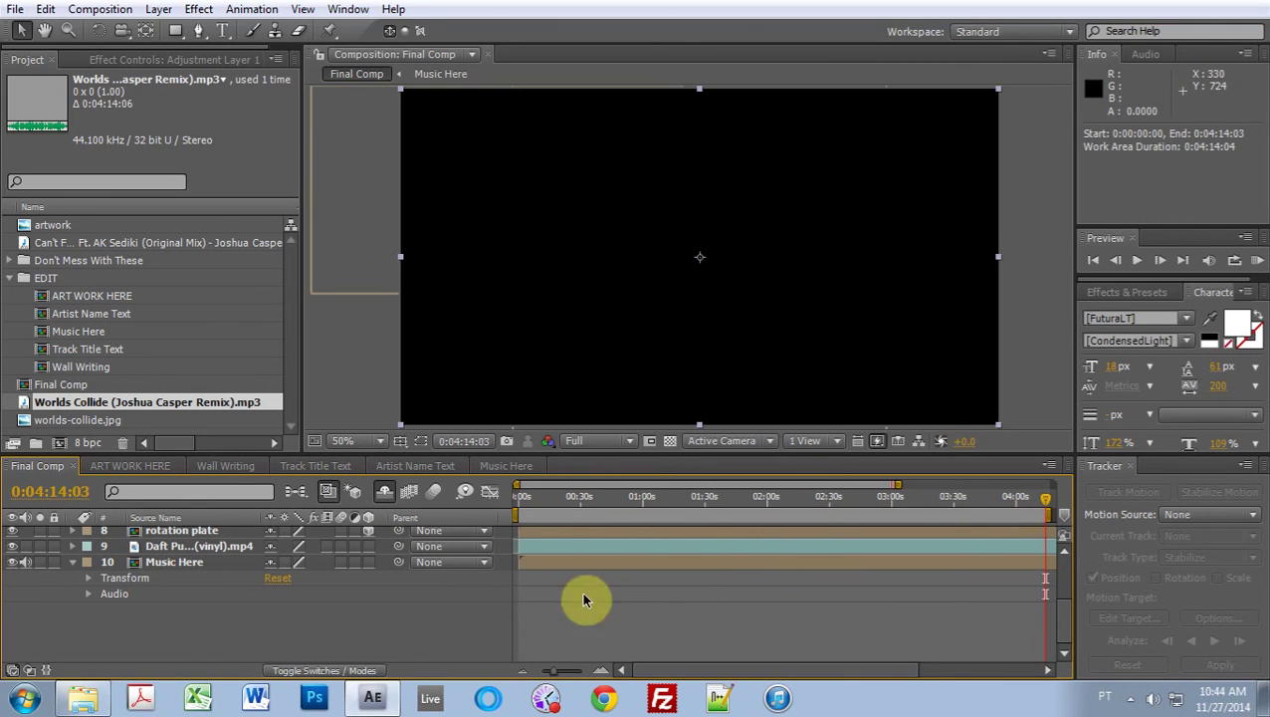
pyautogui.scroll(3, 23, 580)
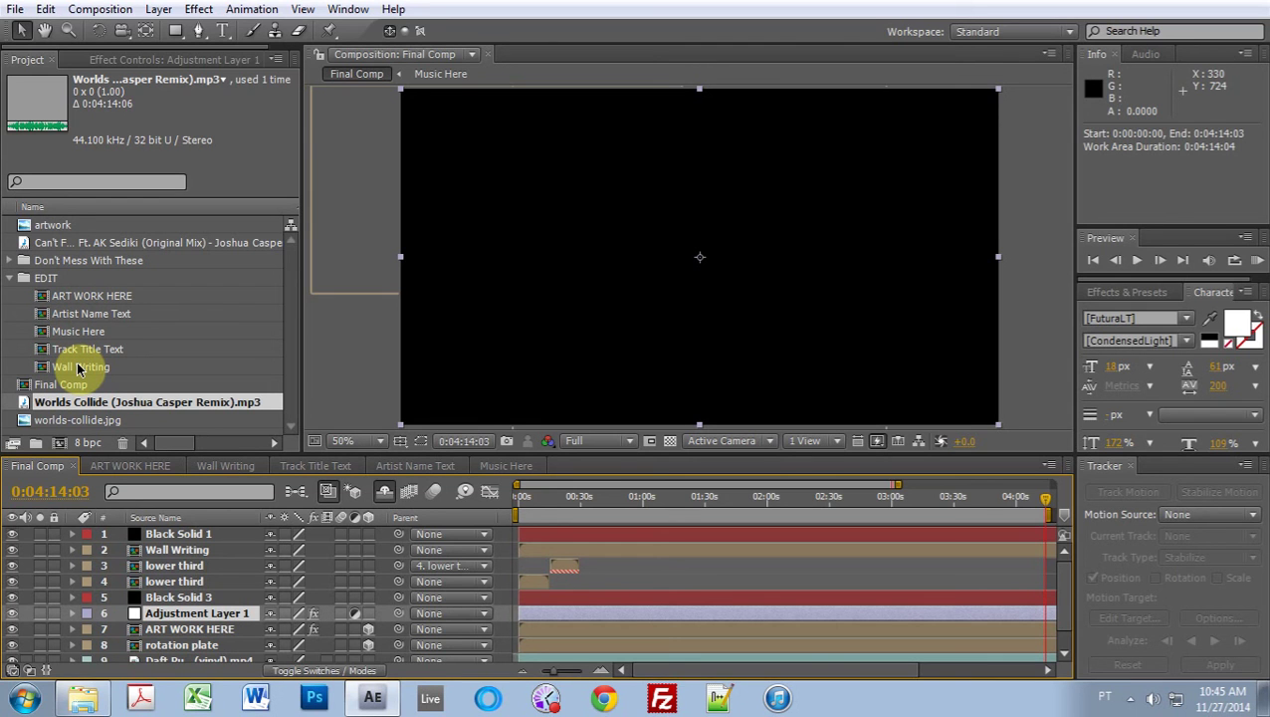
# Step: Add Final Comp to the Render Queue as Final Comp.avi and review the Lossless output settings
pyautogui.click(99, 9)
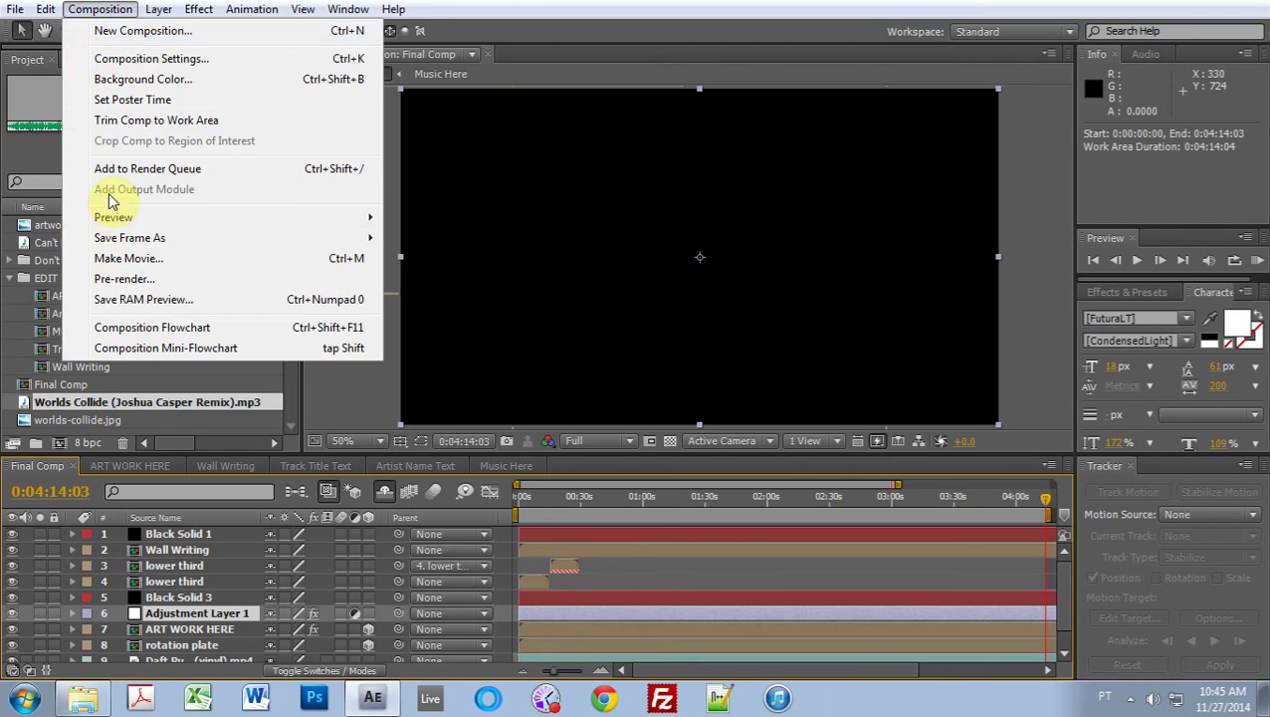
pyautogui.click(114, 170)
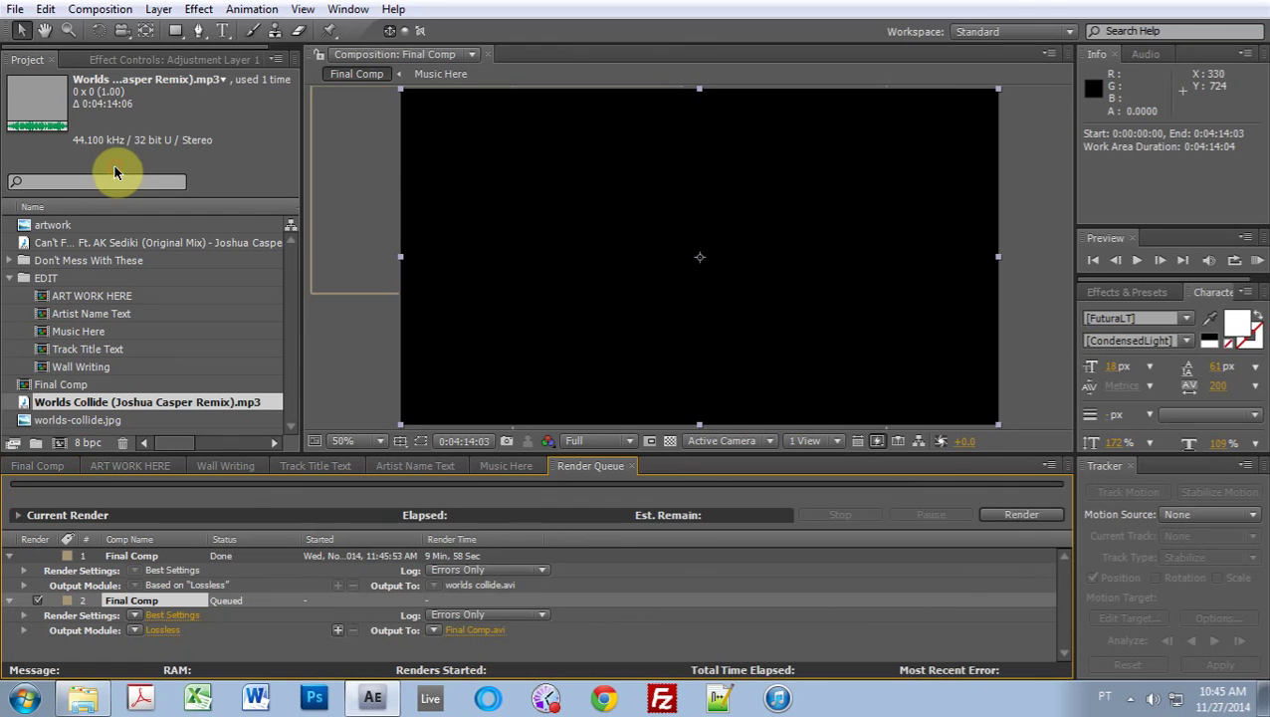
pyautogui.click(162, 631)
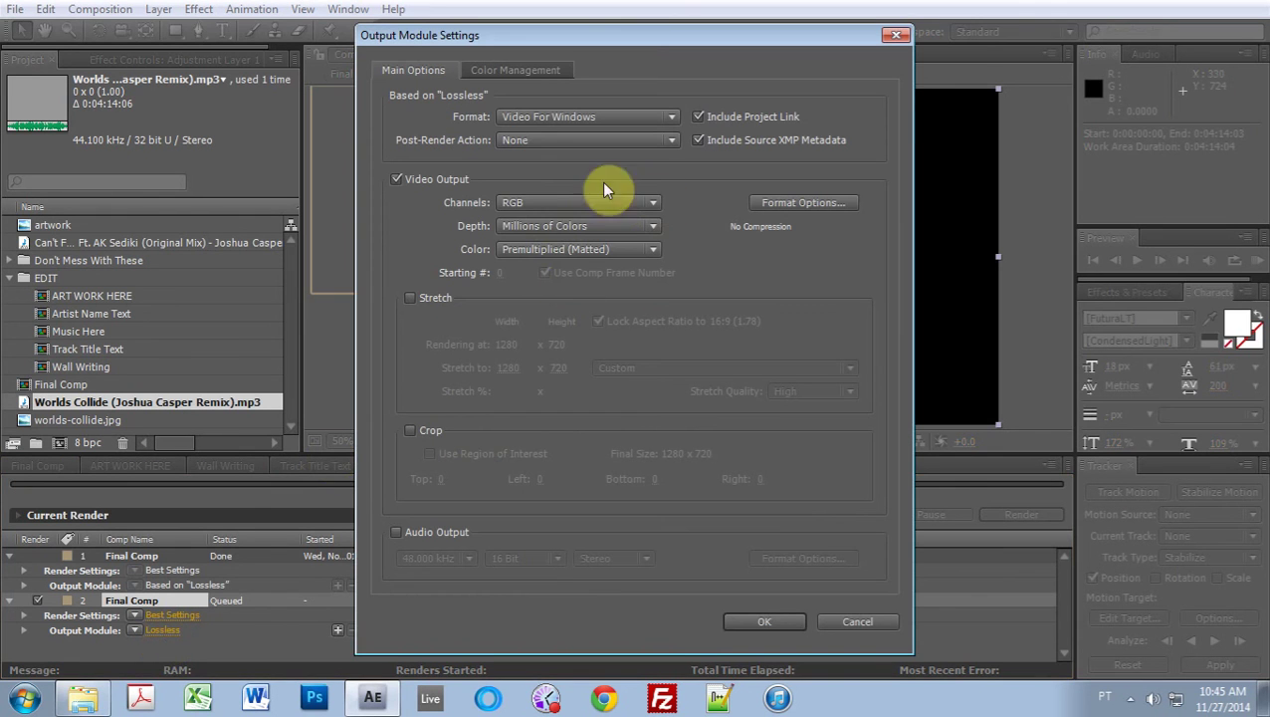
pyautogui.click(397, 533)
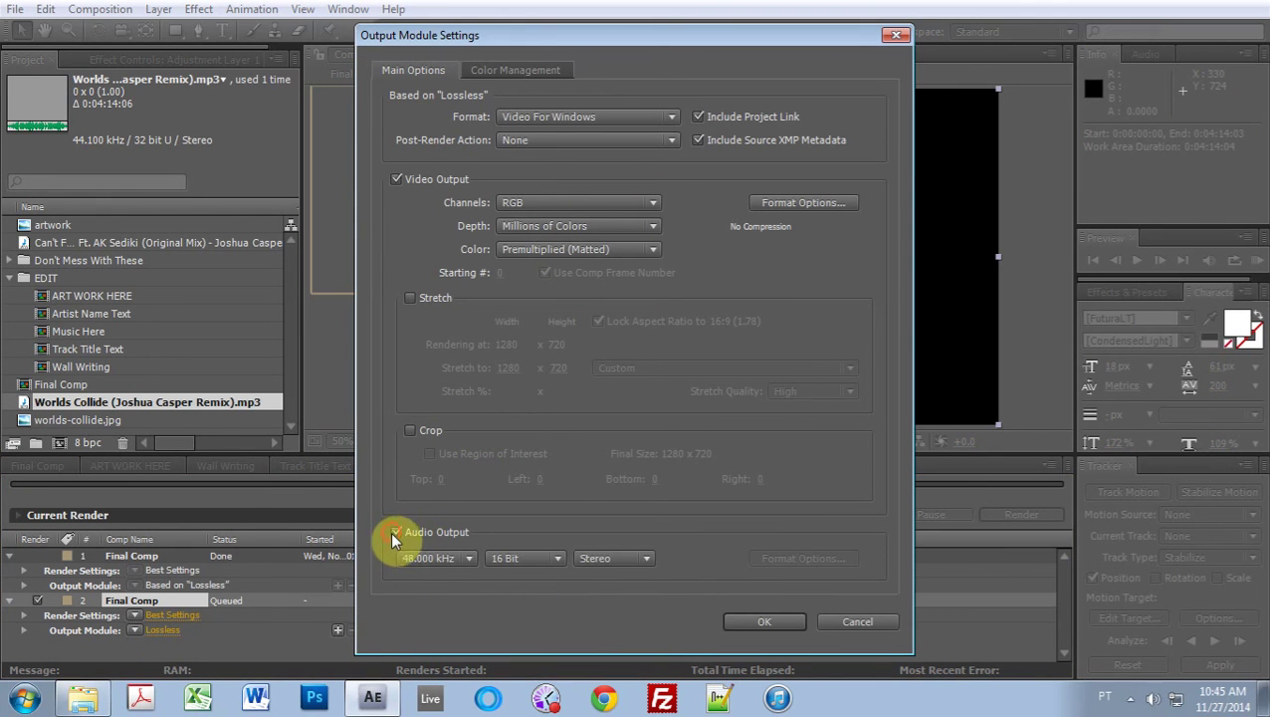
pyautogui.click(872, 623)
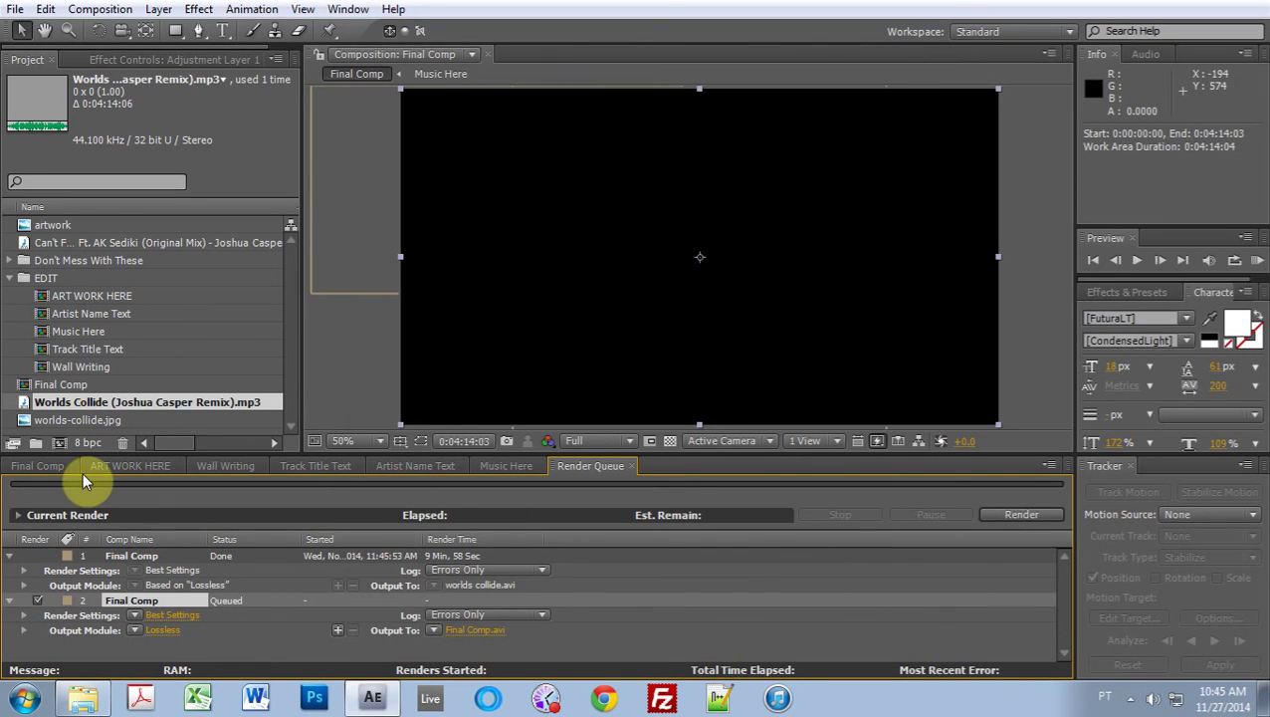
# Step: Check Music Here, then view Final Comp's frame at 0:00:15:24
pyautogui.click(46, 467)
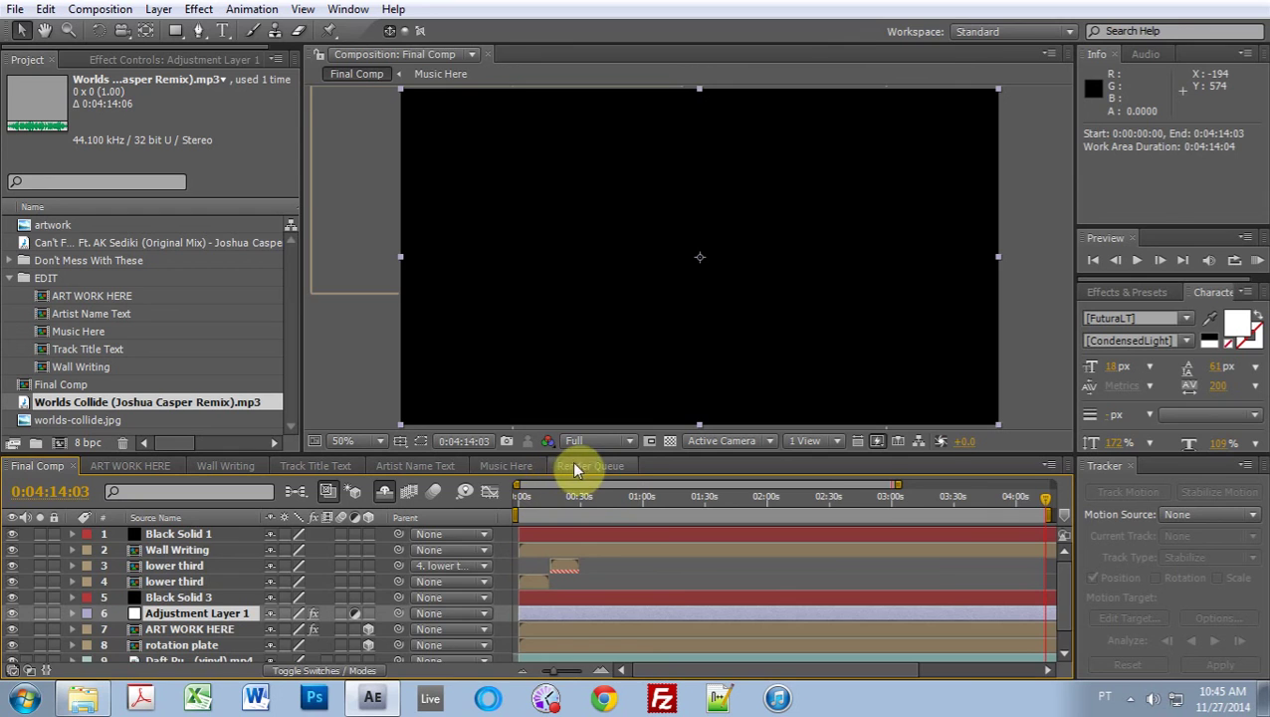
pyautogui.click(523, 467)
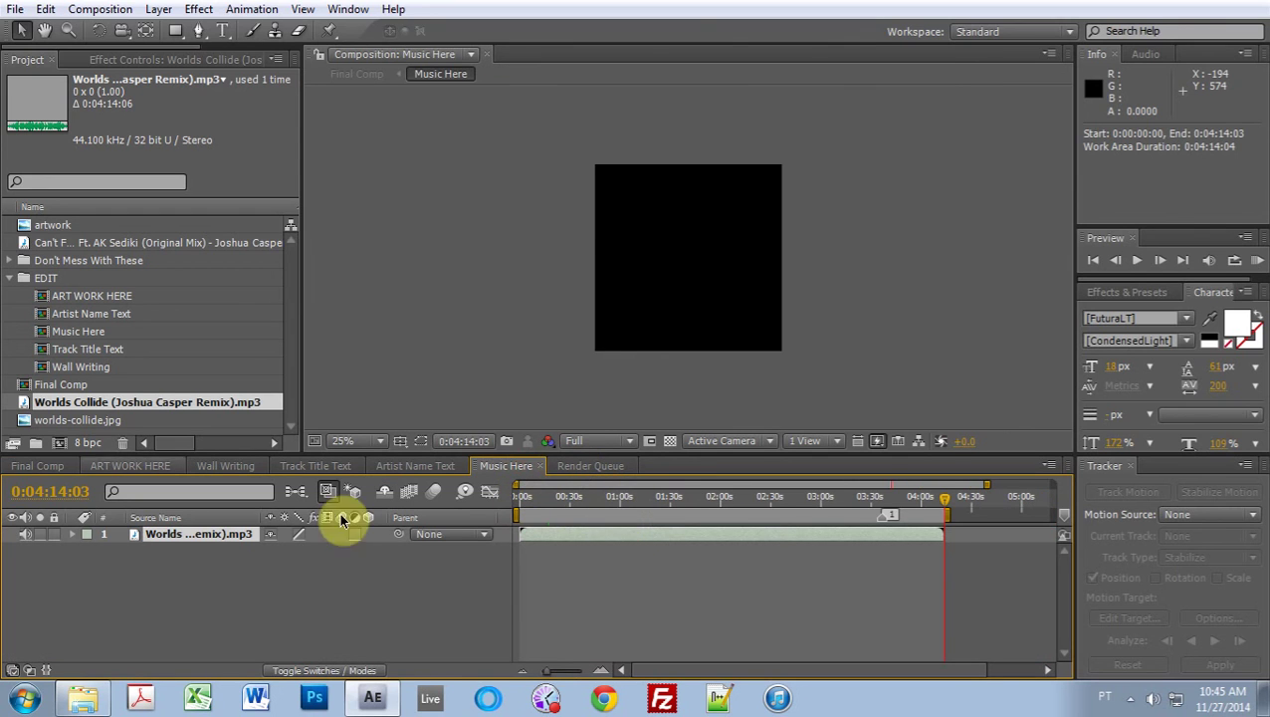
pyautogui.click(40, 466)
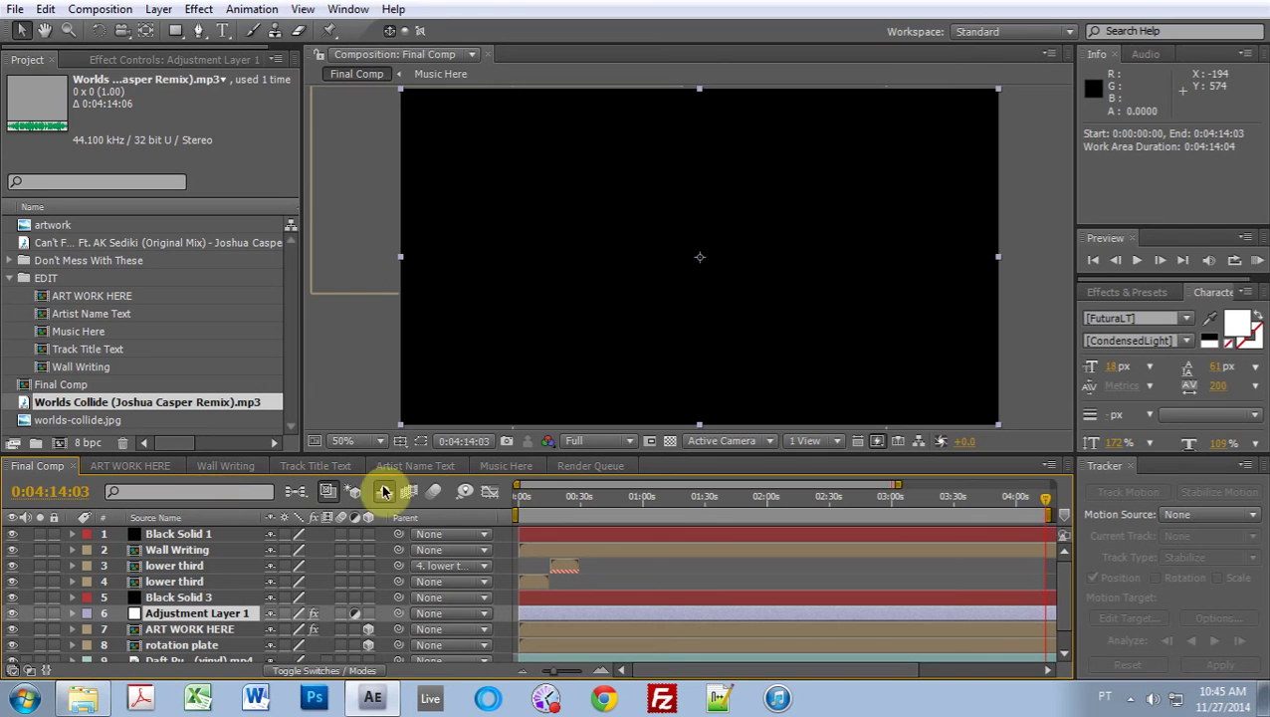
pyautogui.click(552, 496)
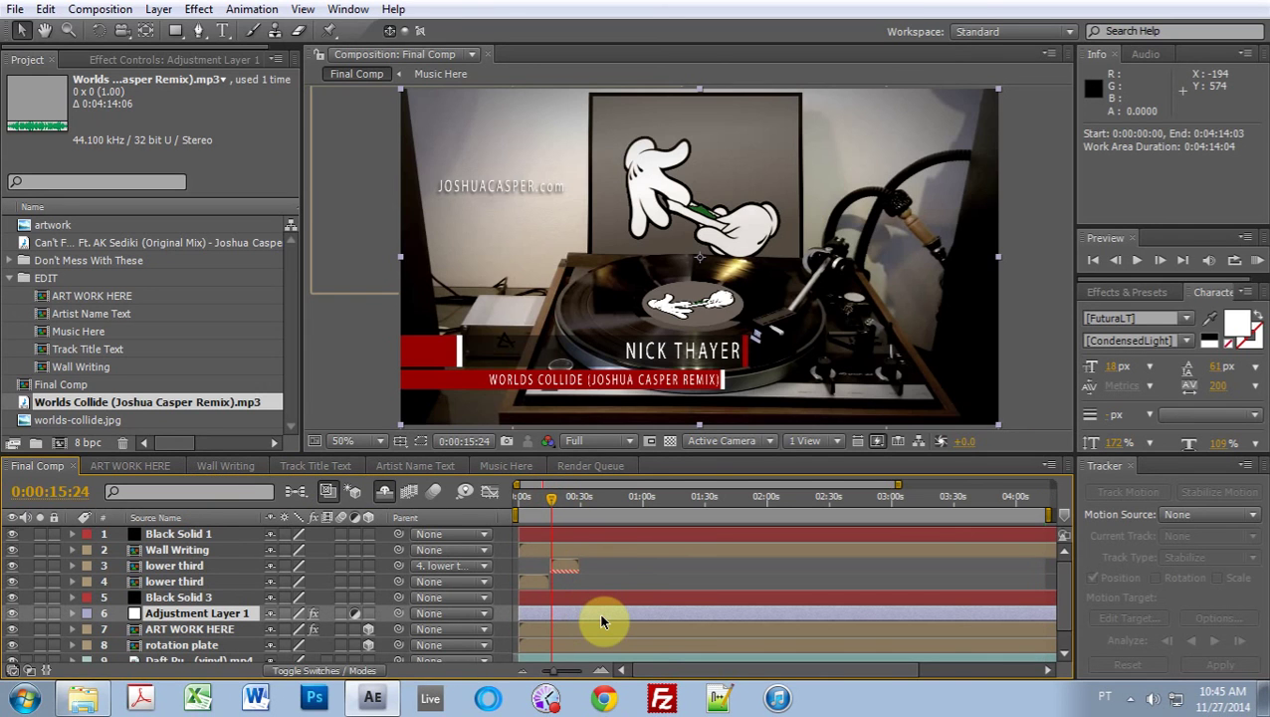